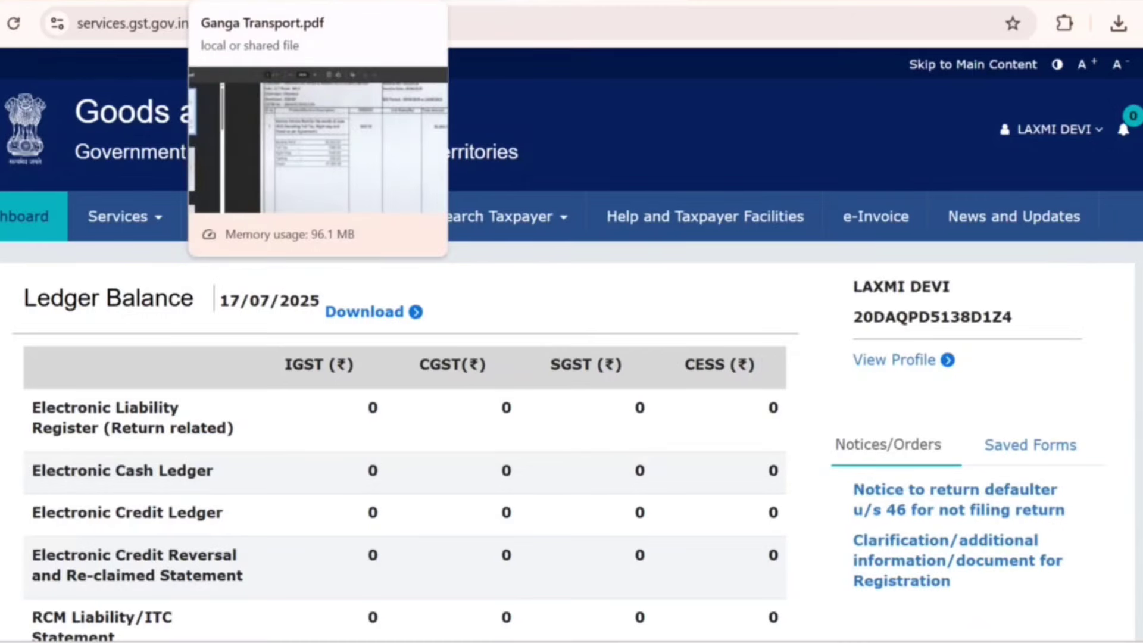
- Switch to Ganga Transport.pdf and review the tax invoice's customer details, service description, charge breakdown and total
left_click(274, 2)
scroll(727, 536, "up", 4)
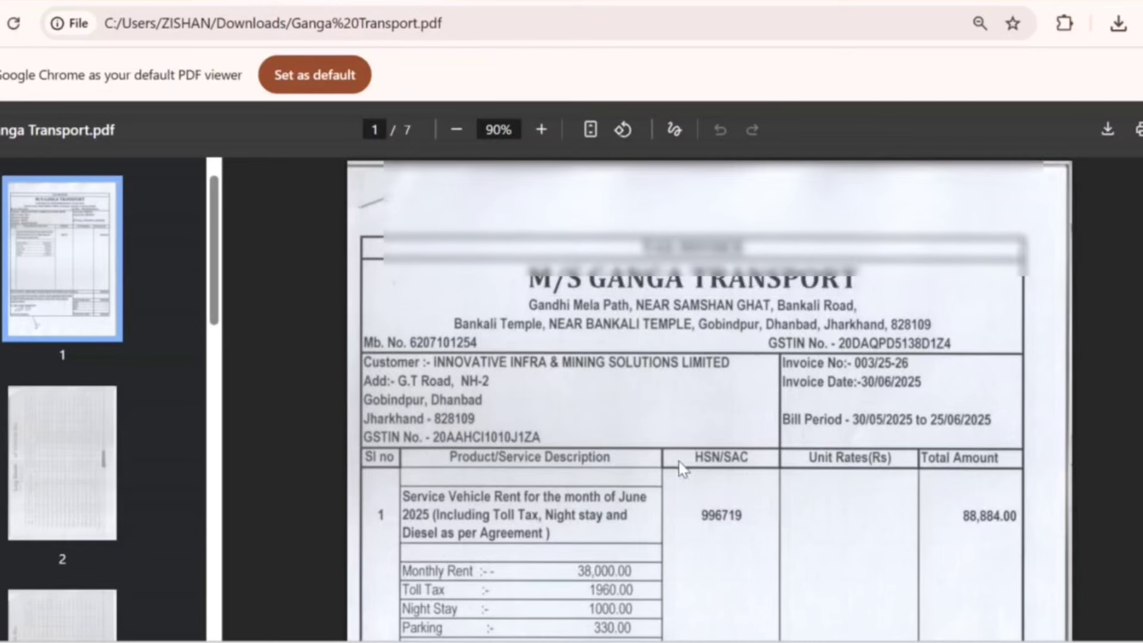
scroll(678, 464, "down", 2)
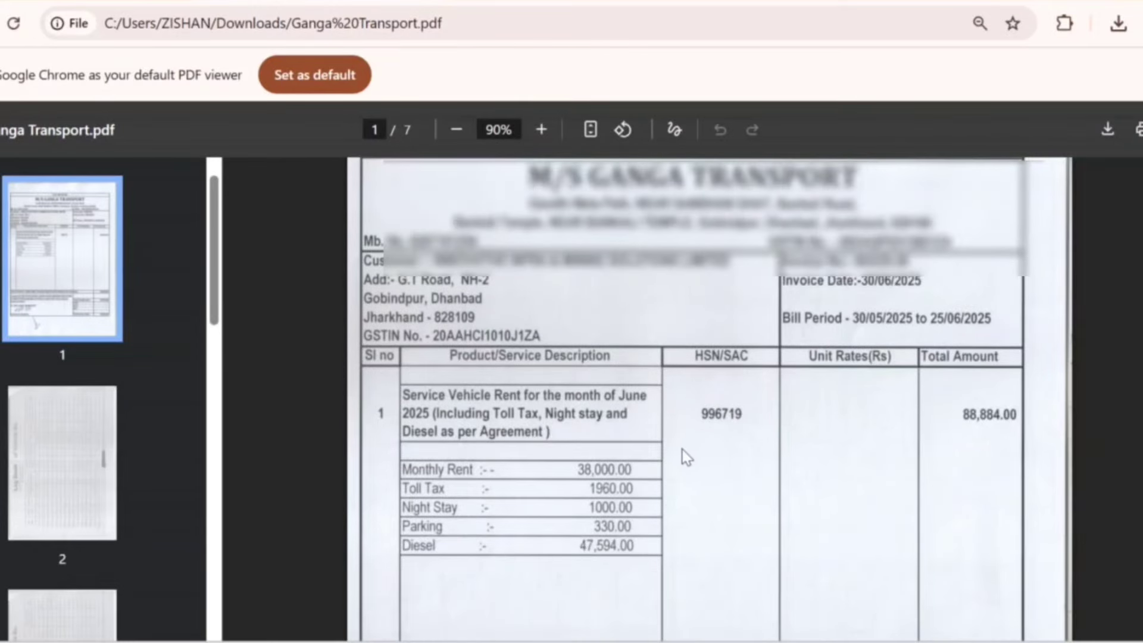
scroll(678, 458, "down", 4)
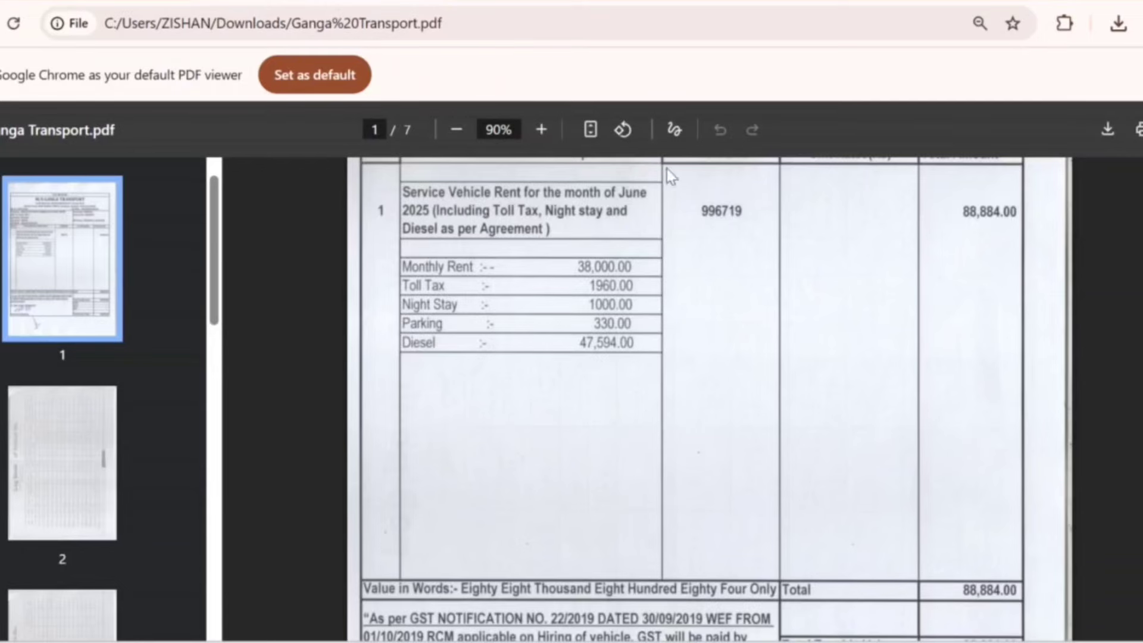
- Switch to the GST portal, open the return filing page and search returns for June in Quarter 1 (Apr - Jun)
left_click(620, 2)
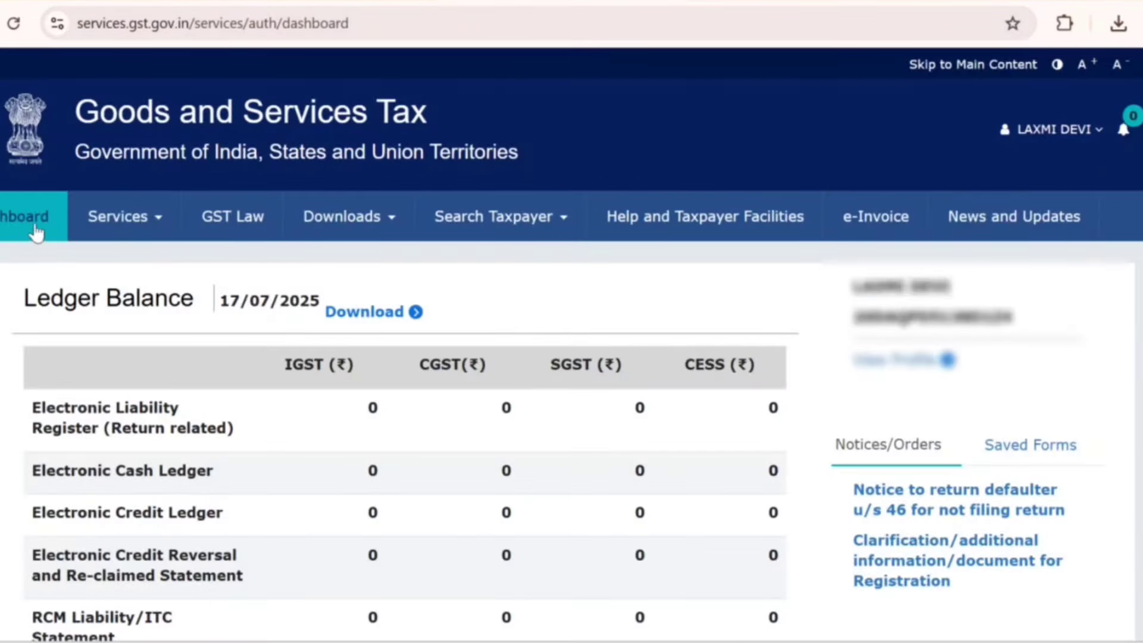
scroll(380, 377, "down", 5)
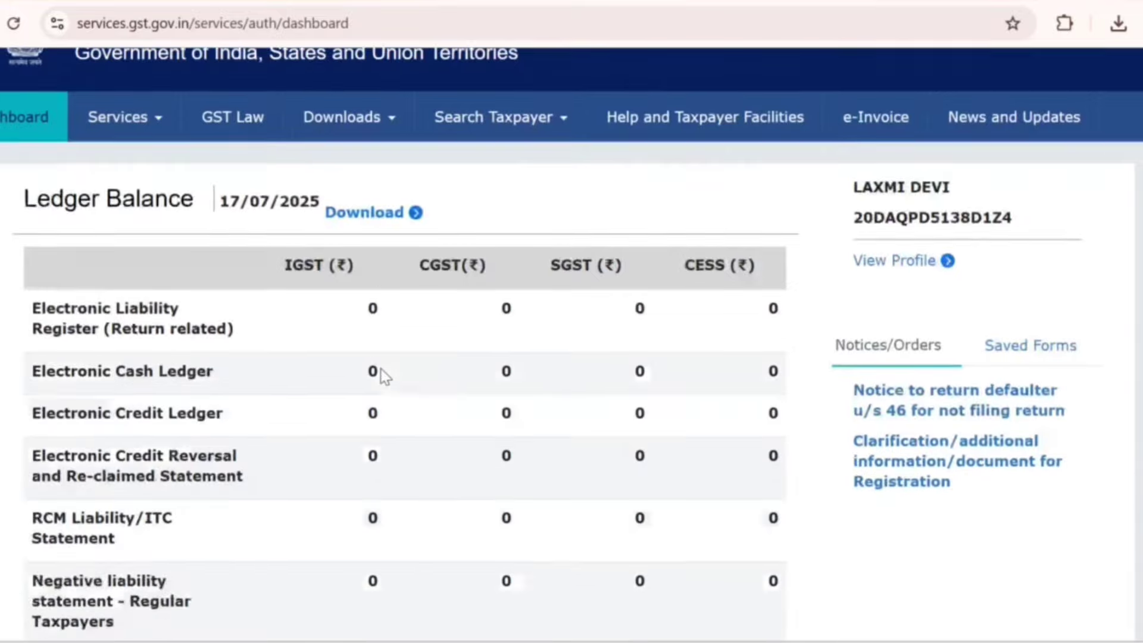
left_click(356, 417)
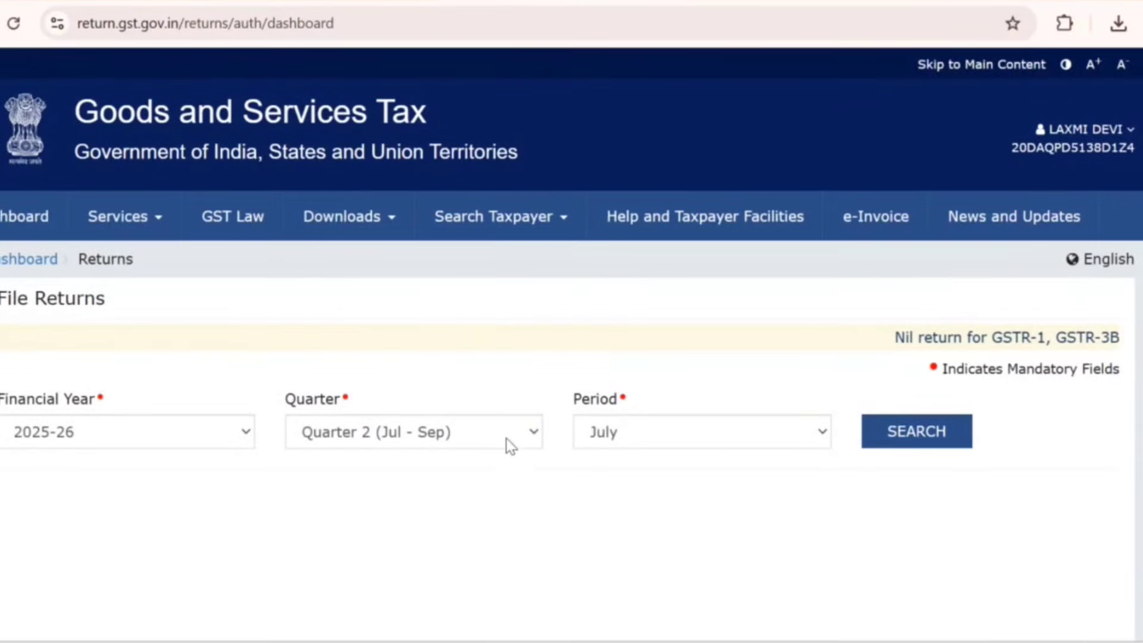
left_click(506, 438)
left_click(479, 464)
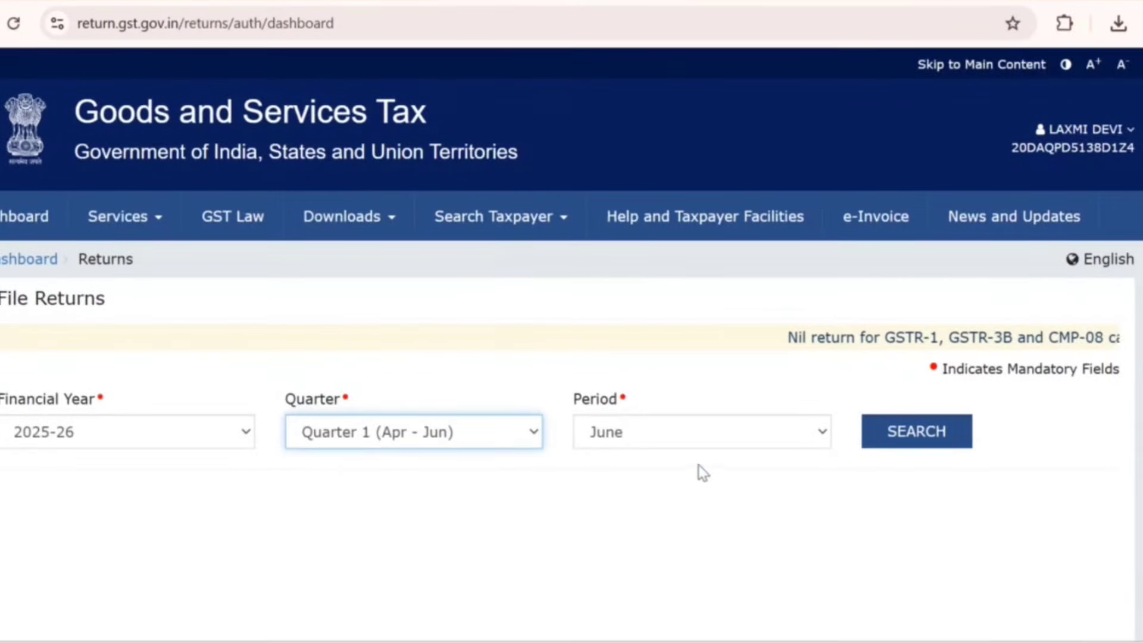
left_click(936, 446)
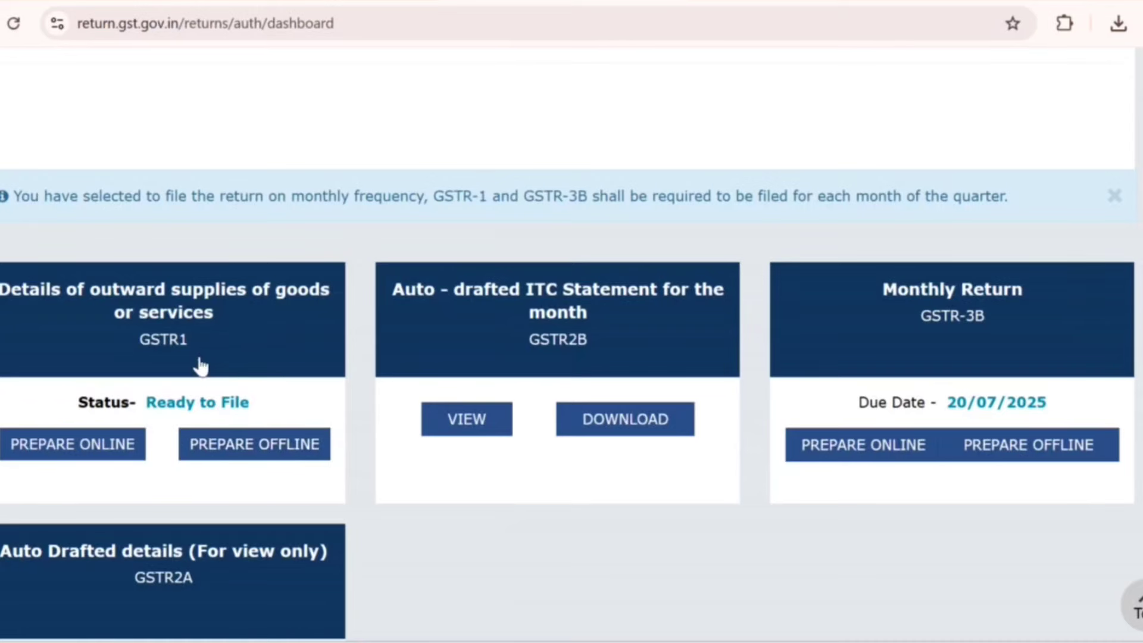
- Open the GSTR-1 return for online preparation and bring its record details into view
left_click(107, 446)
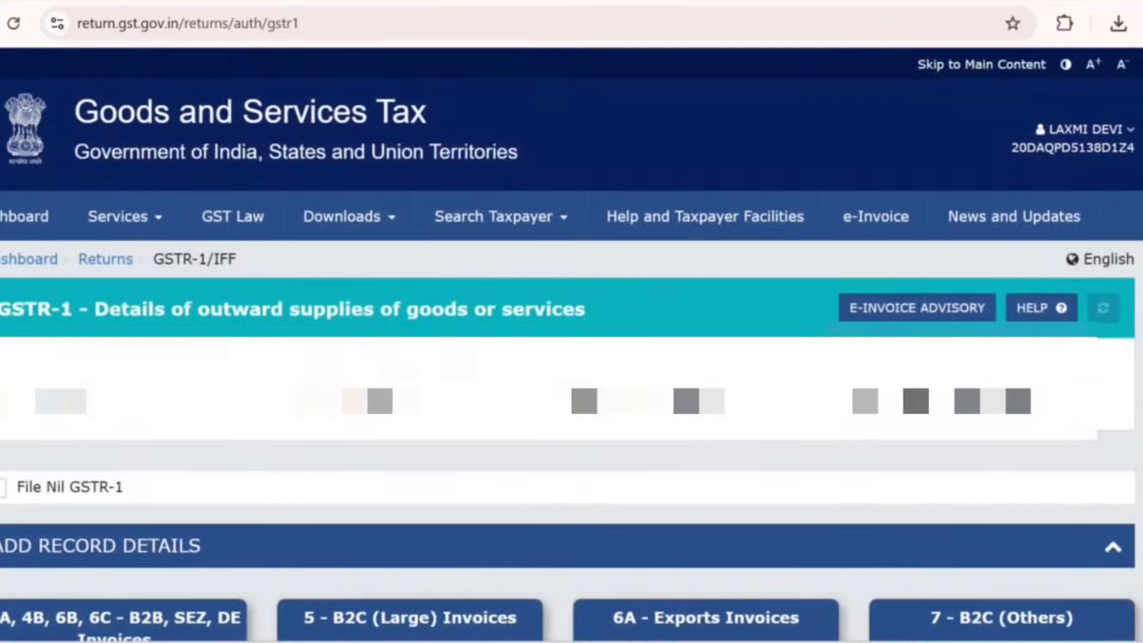
scroll(572, 357, "down", 2)
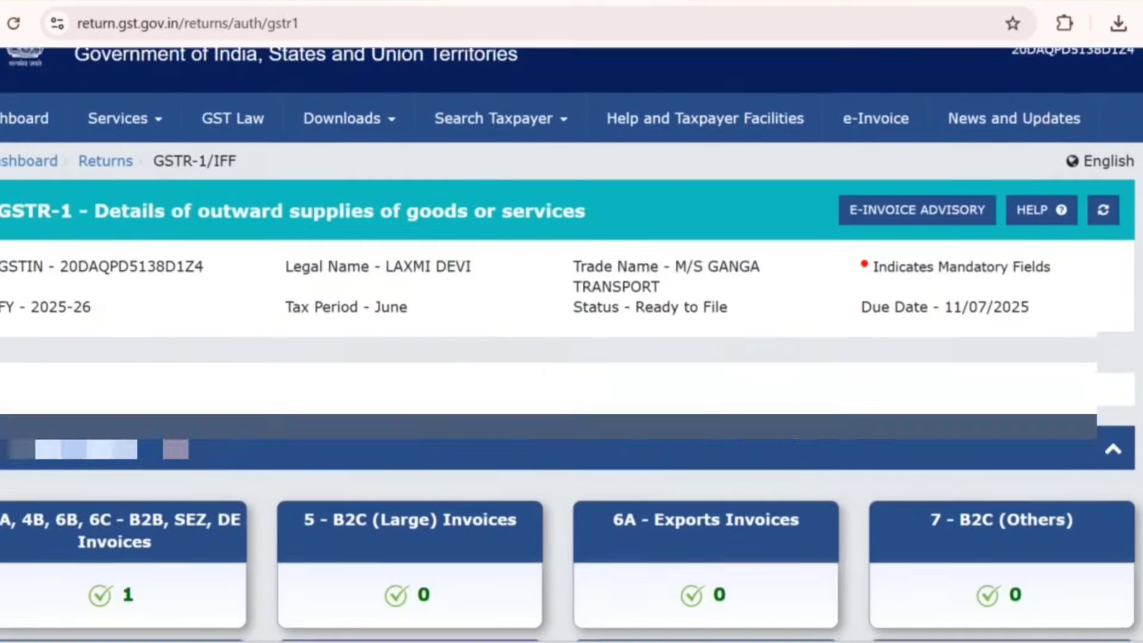
scroll(571, 357, "down", 2)
- Check the Ganga Transport.pdf invoice for customer, bill period, HSN/SAC code, taxable value and reverse charge note
left_click(342, 3)
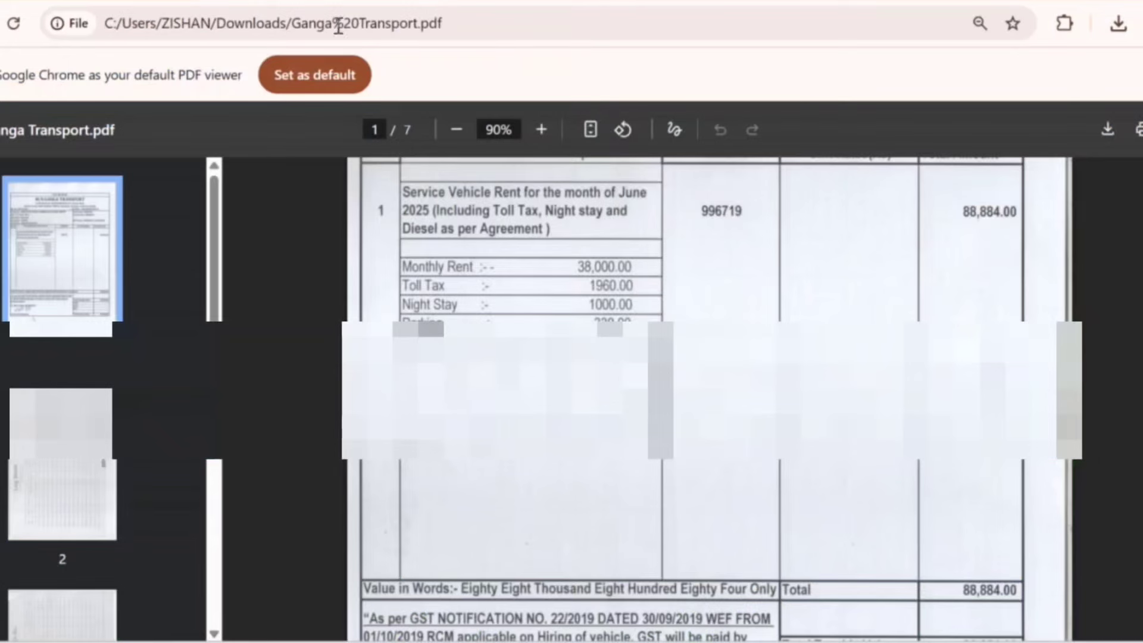
scroll(709, 536, "up", 5)
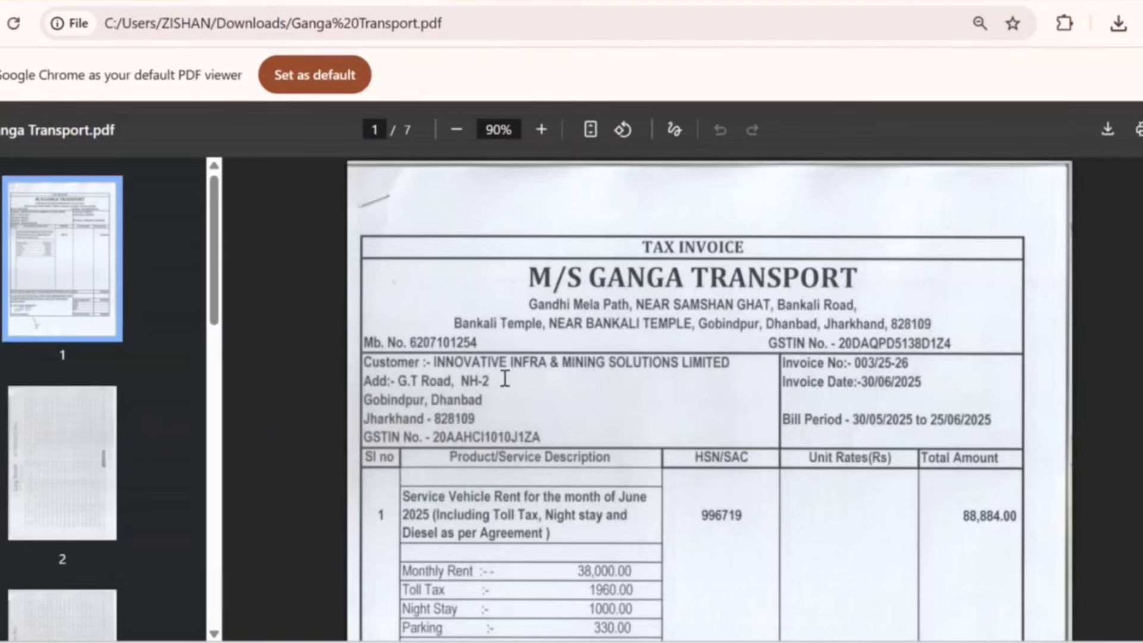
scroll(687, 426, "down", 4)
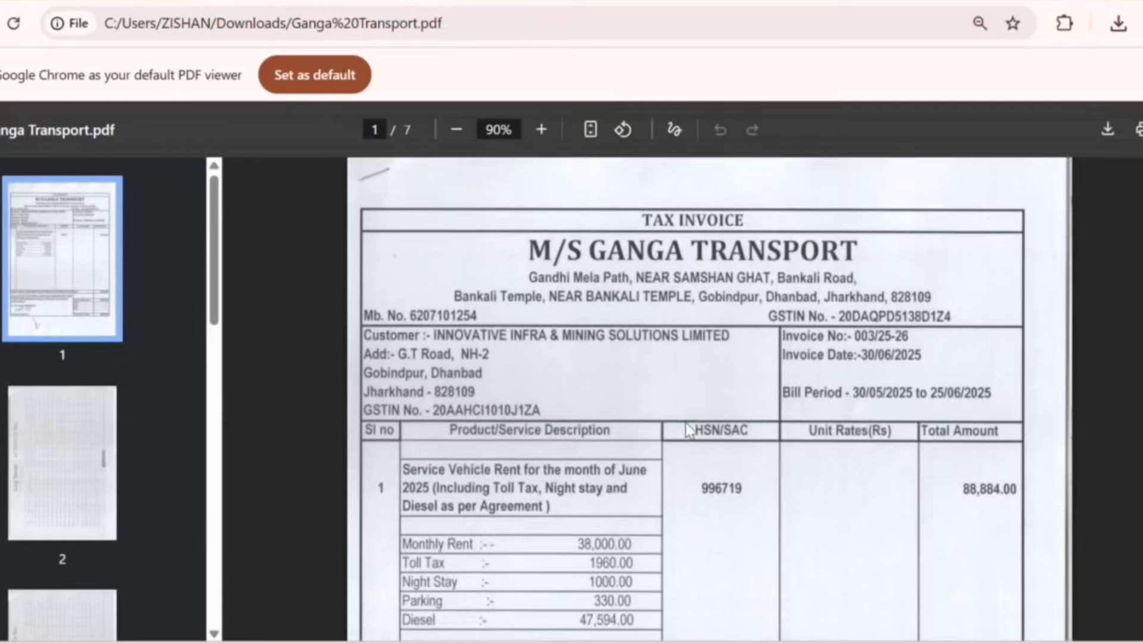
scroll(689, 430, "up", 3)
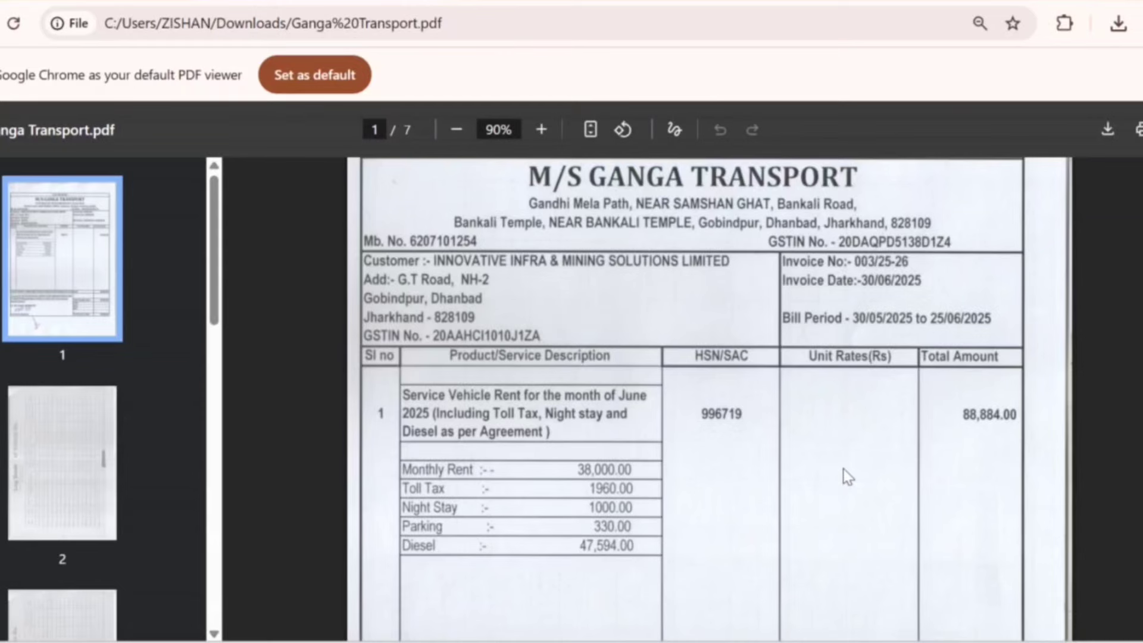
scroll(727, 454, "down", 8)
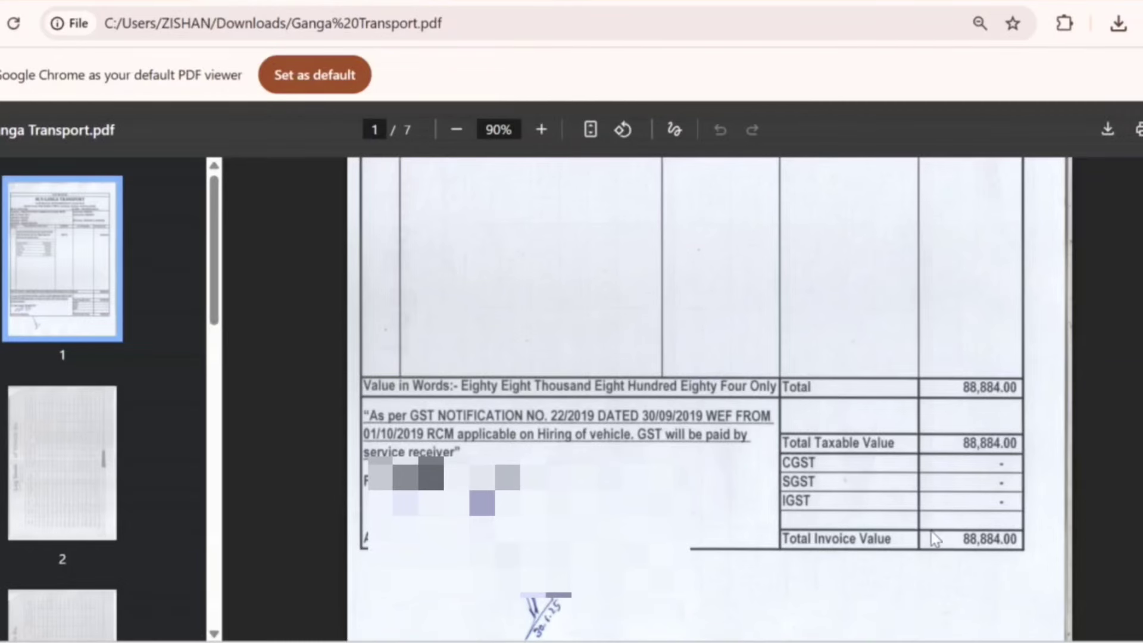
scroll(851, 506, "up", 10)
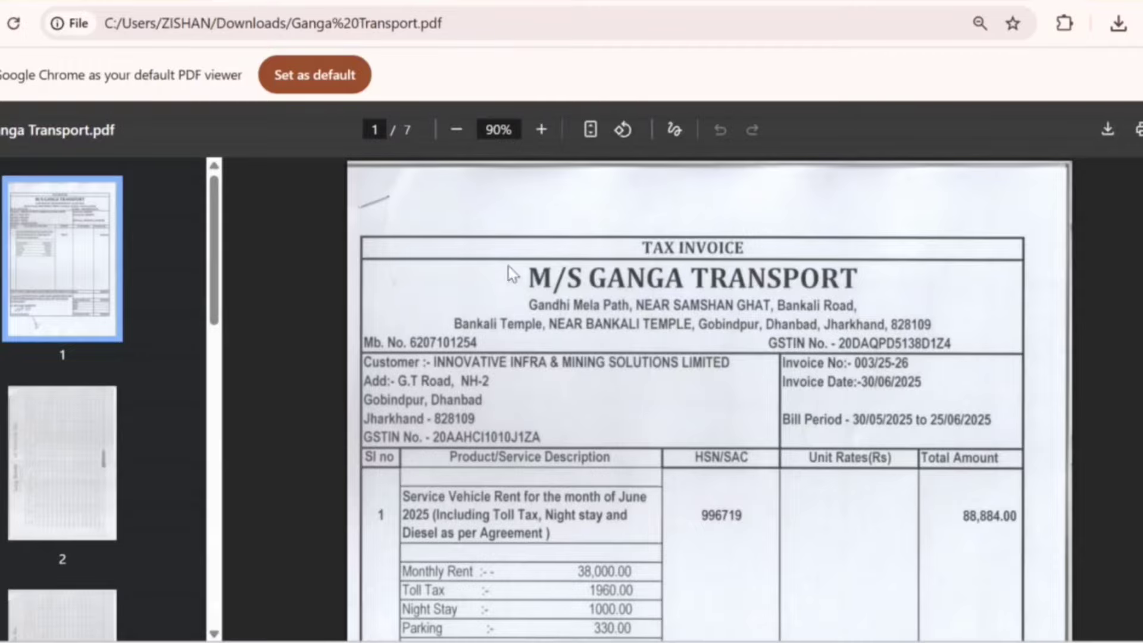
- Return to GSTR-1 and open the processed B2B invoice records for Innovative Infra & Mining Solutions Limited
key("ctrl+Tab")
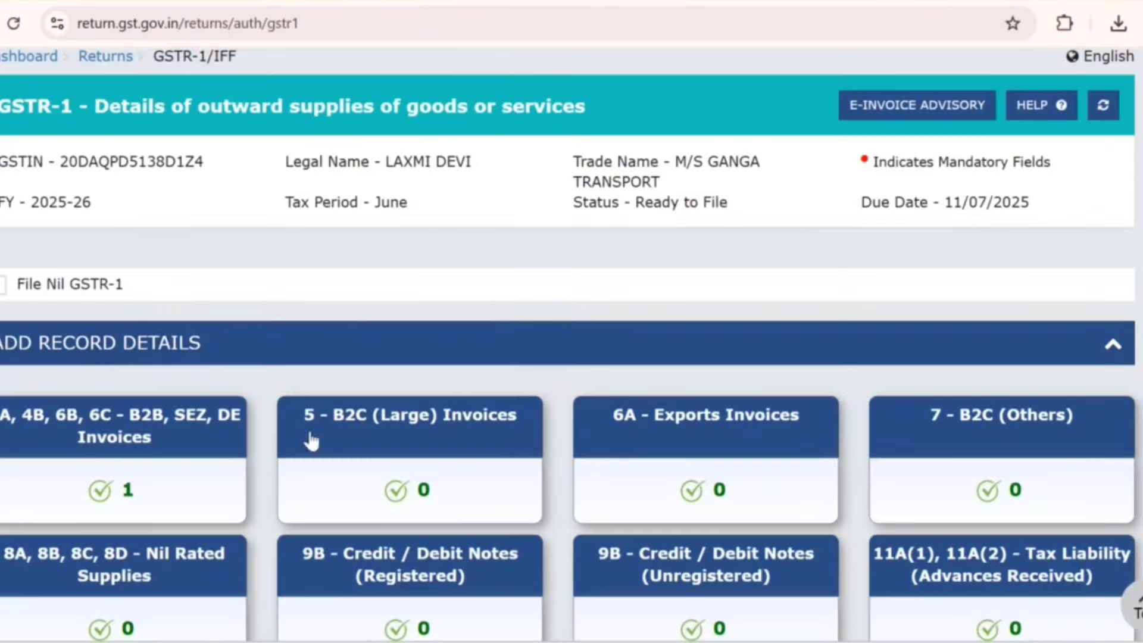
left_click(132, 466)
scroll(431, 429, "down", 5)
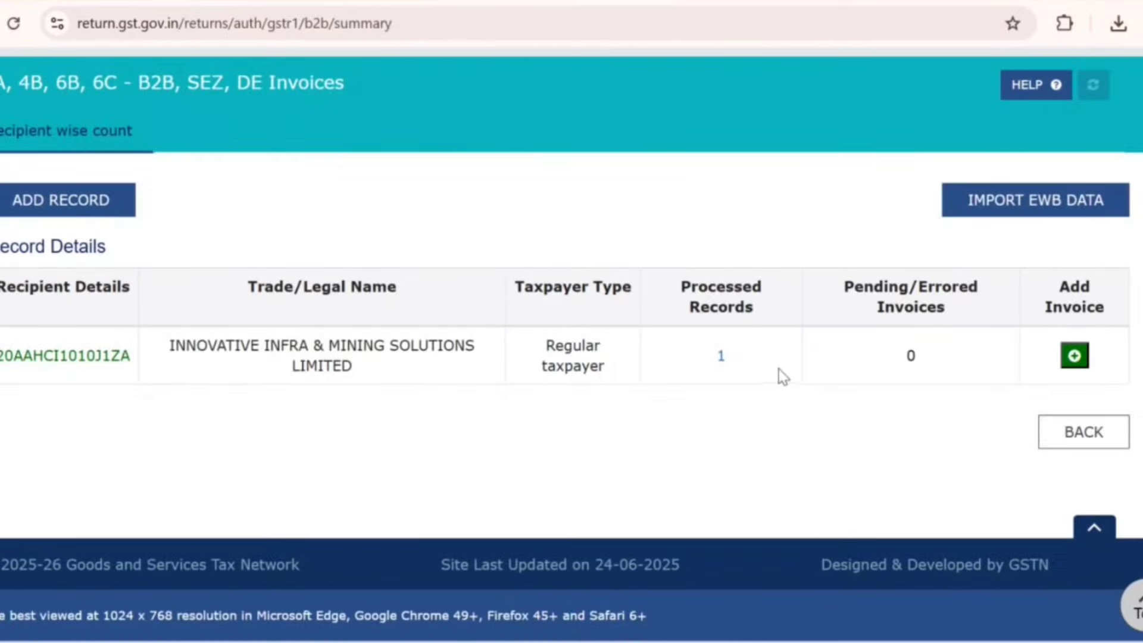
left_click(721, 358)
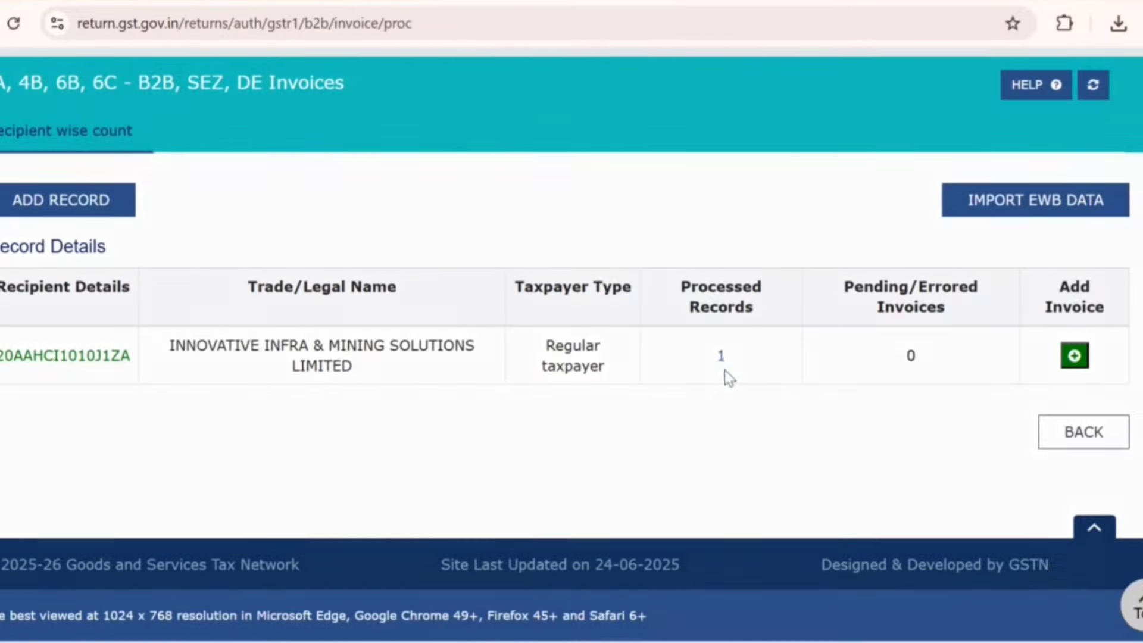
scroll(759, 491, "down", 3)
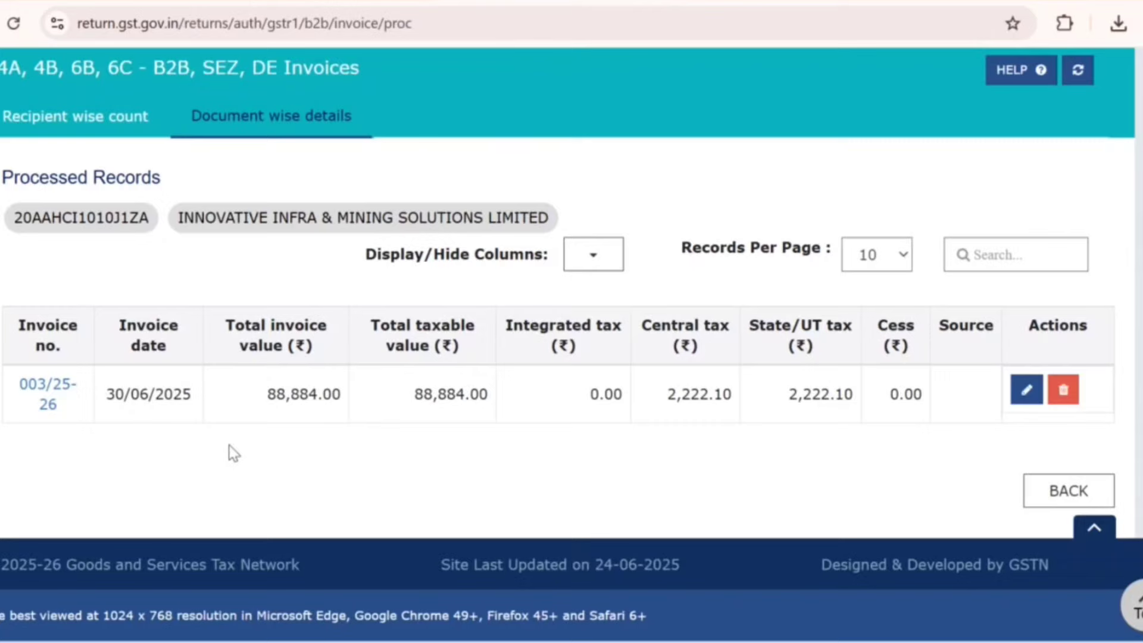
- Open the processed B2B invoice for editing and review its reverse charge option, invoice value and 5% rate tax amounts
left_click(1026, 389)
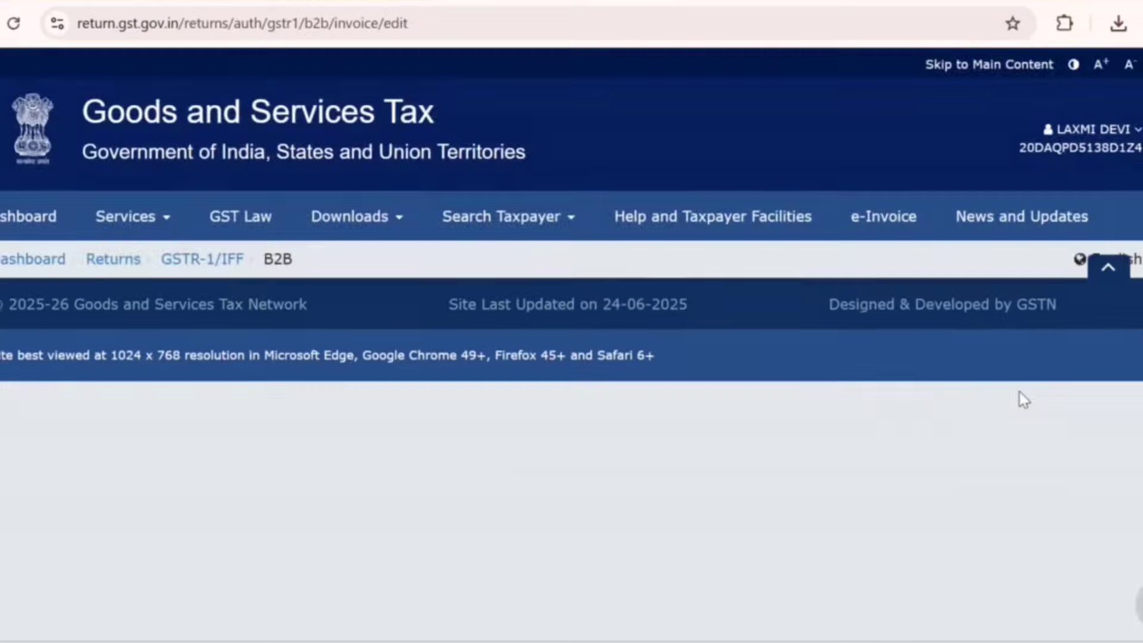
scroll(857, 466, "down", 5)
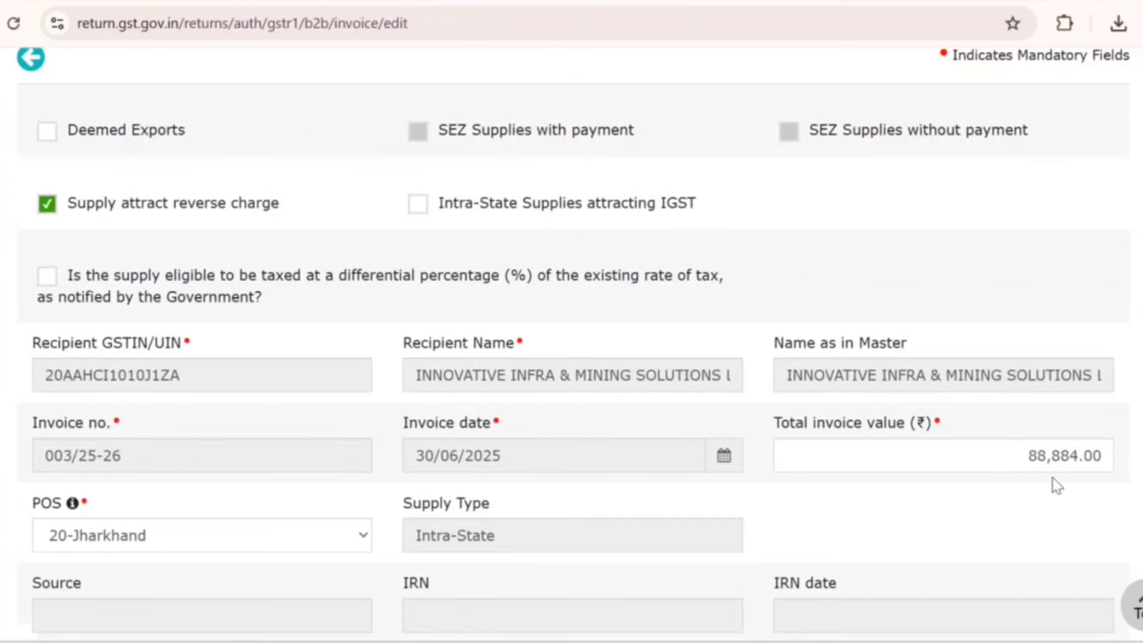
scroll(1052, 477, "down", 10)
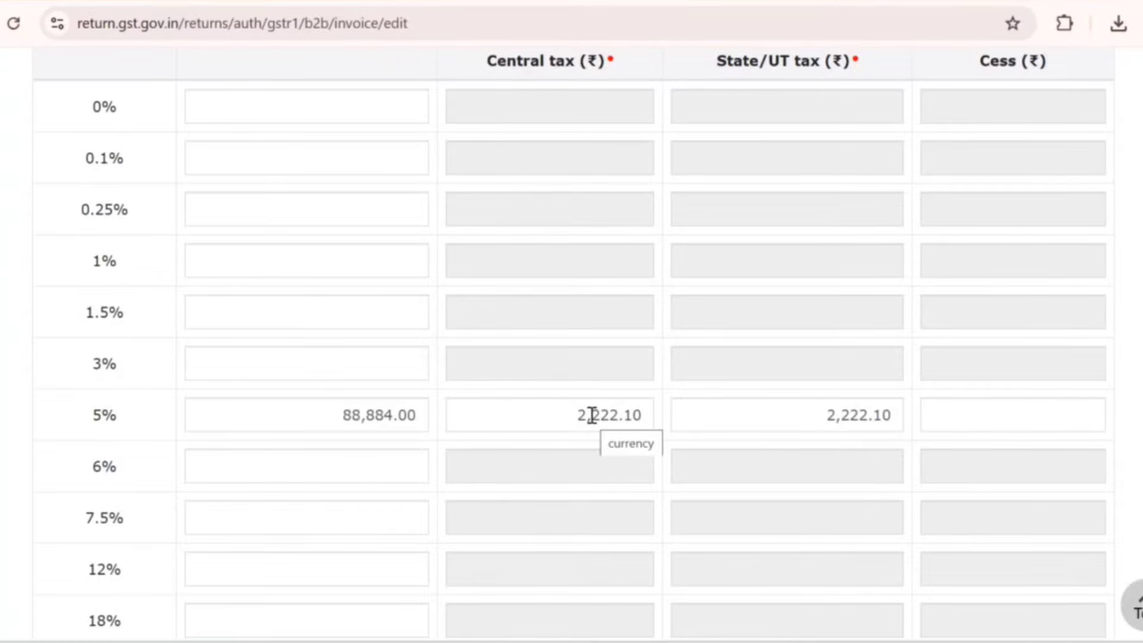
scroll(610, 448, "down", 5)
scroll(610, 449, "up", 12)
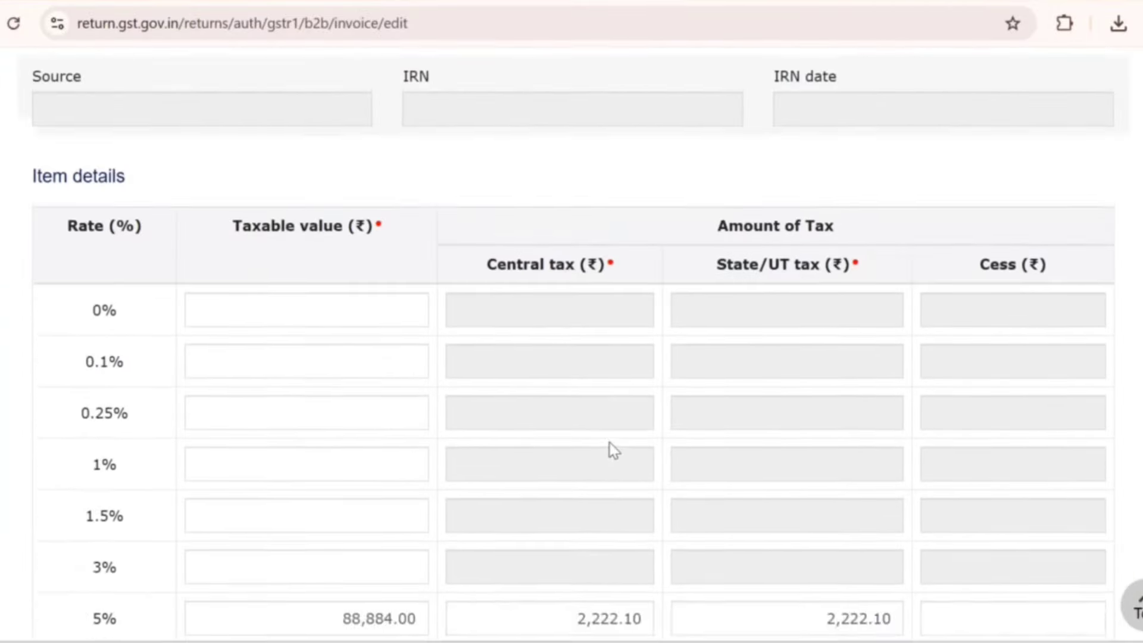
scroll(614, 451, "up", 3)
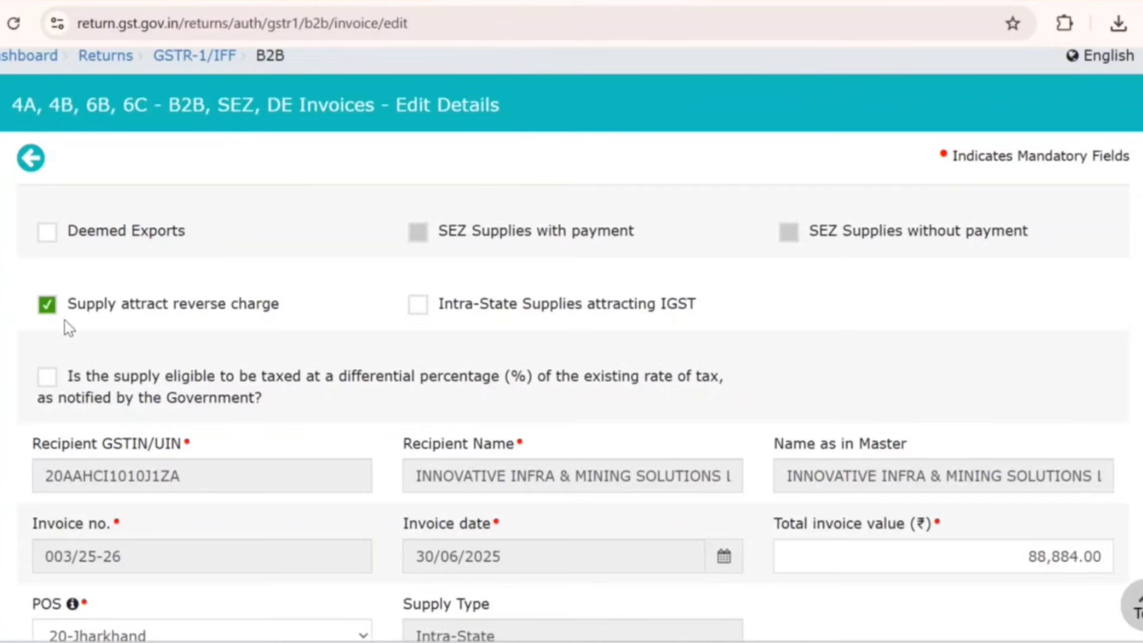
scroll(52, 315, "down", 10)
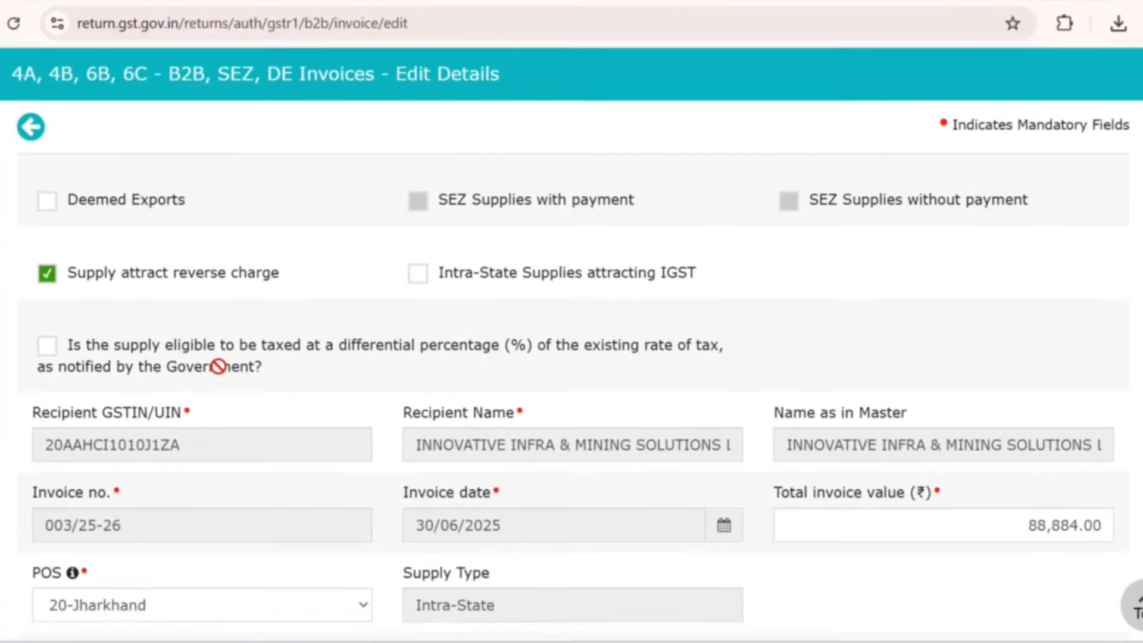
scroll(278, 415, "down", 5)
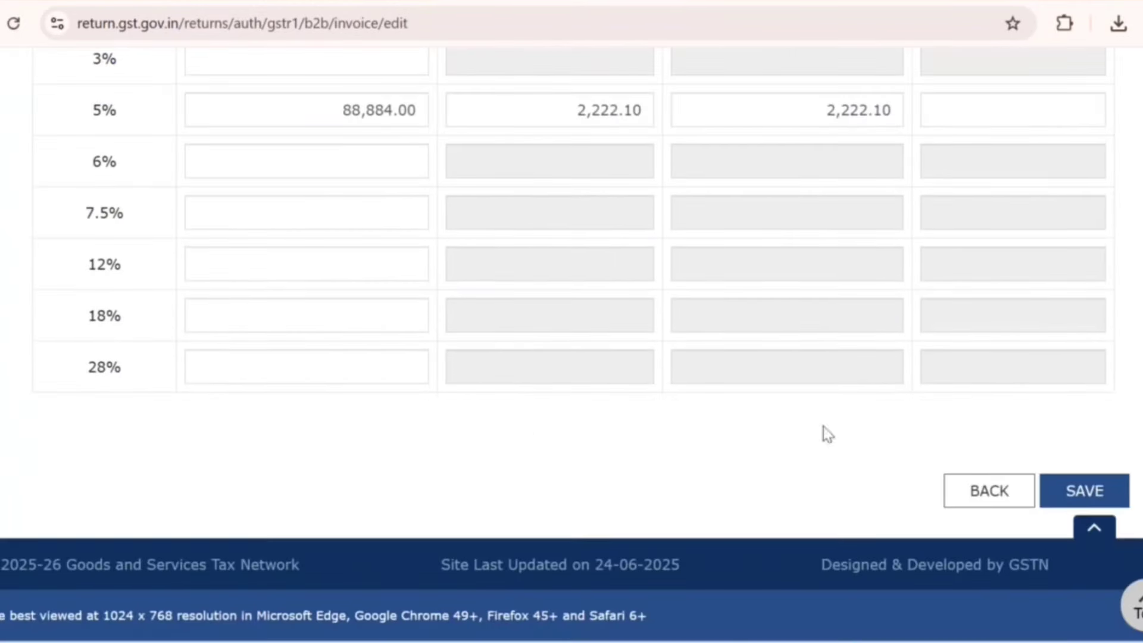
- Save the B2B invoice record and go back to the GSTR-1 overview
left_click(1089, 492)
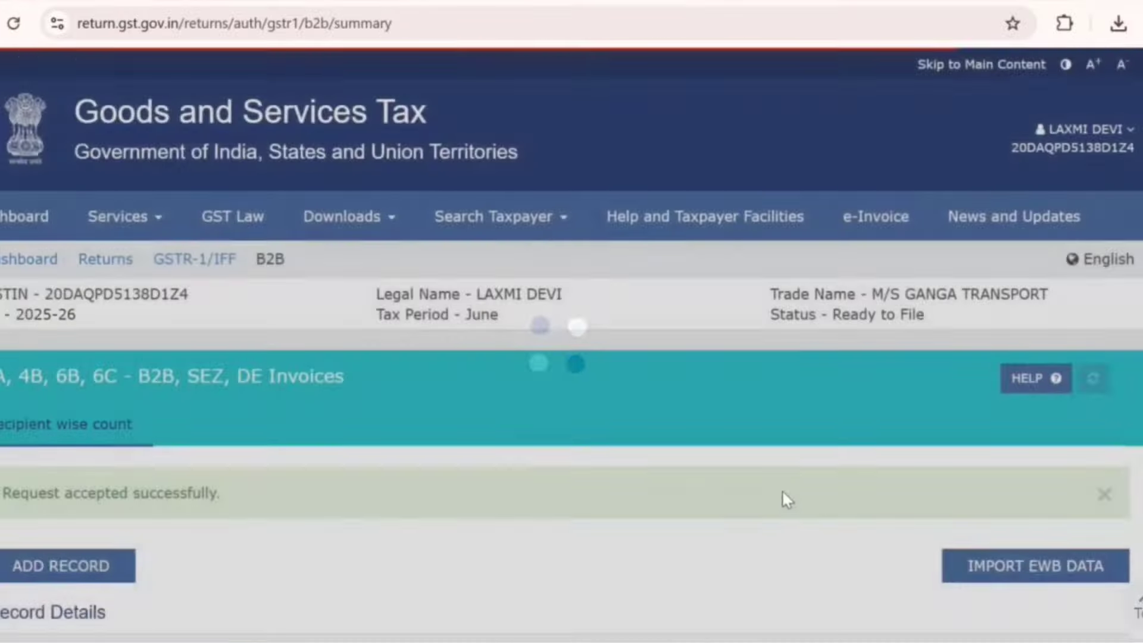
scroll(781, 494, "down", 5)
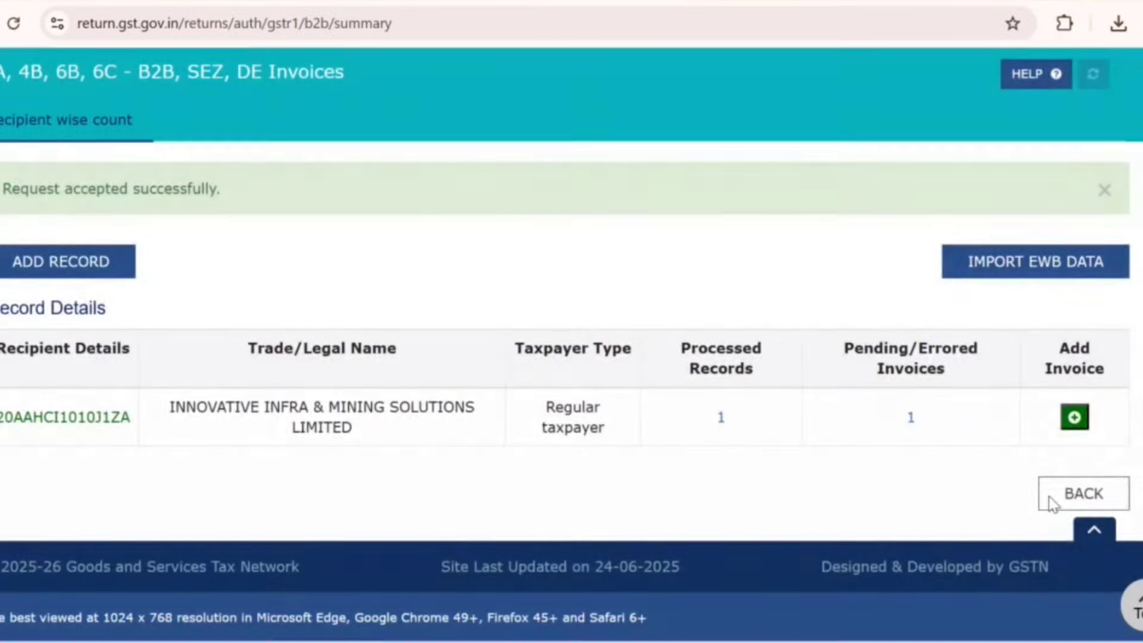
left_click(1051, 501)
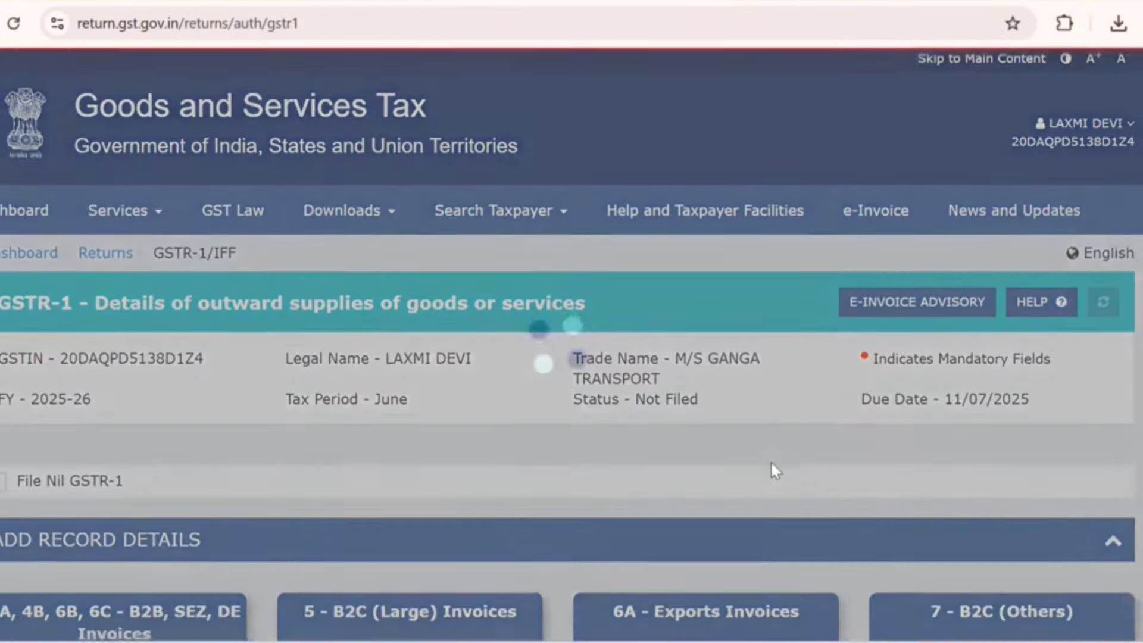
- Open the HSN-wise summary of outward supplies, check the processed record for HSN 996719, and go back to GSTR-1
scroll(770, 458, "down", 8)
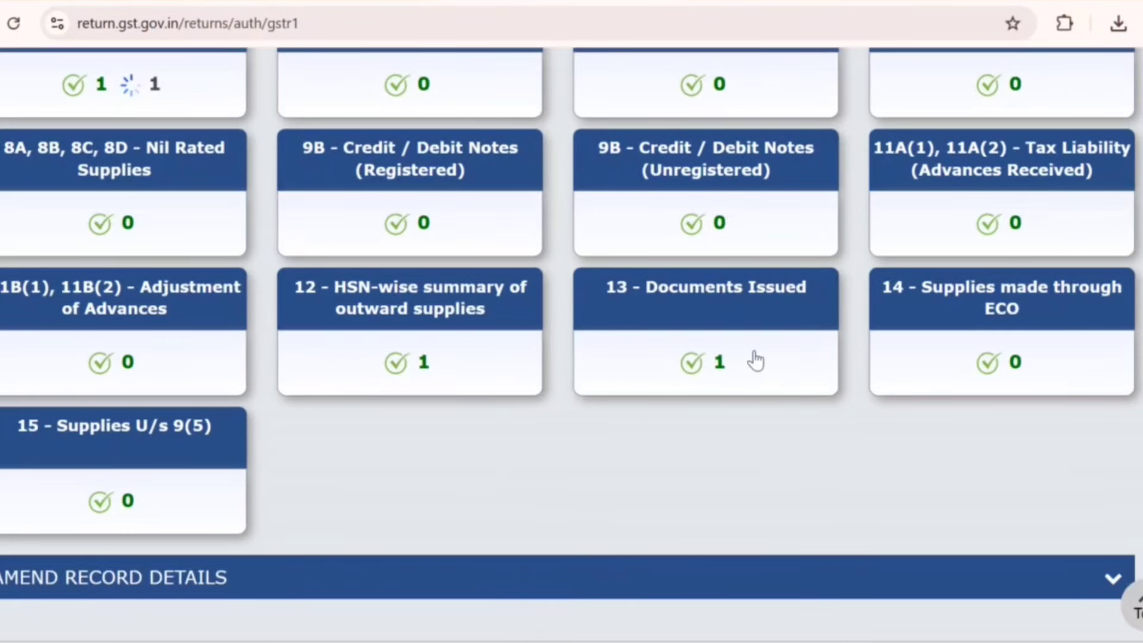
left_click(430, 362)
scroll(439, 454, "down", 10)
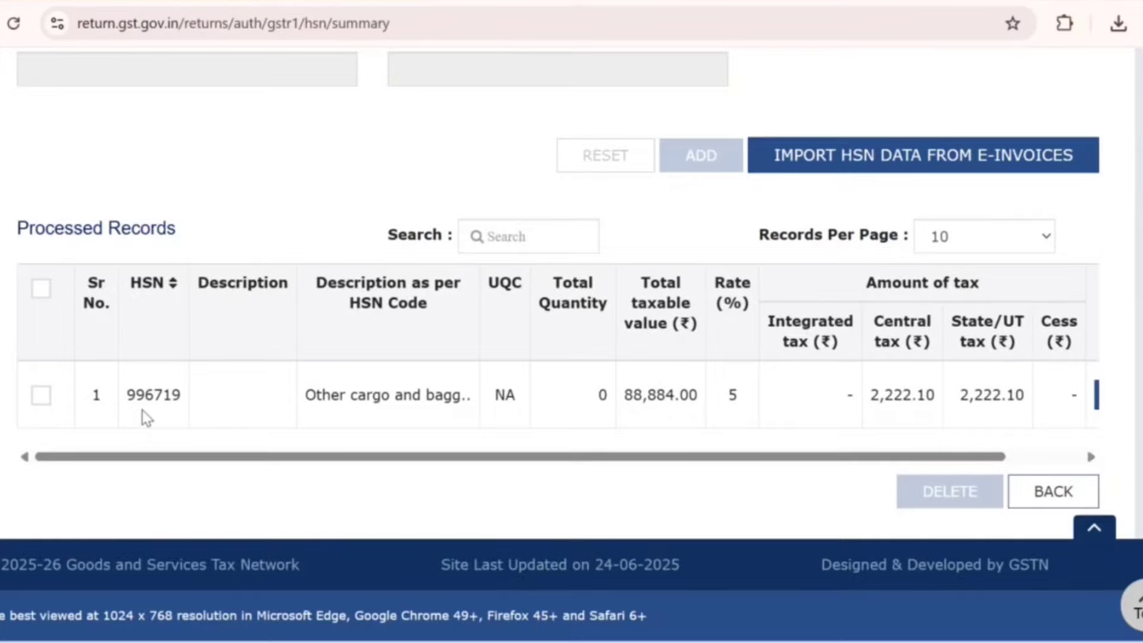
left_click_drag(907, 460, 1075, 454)
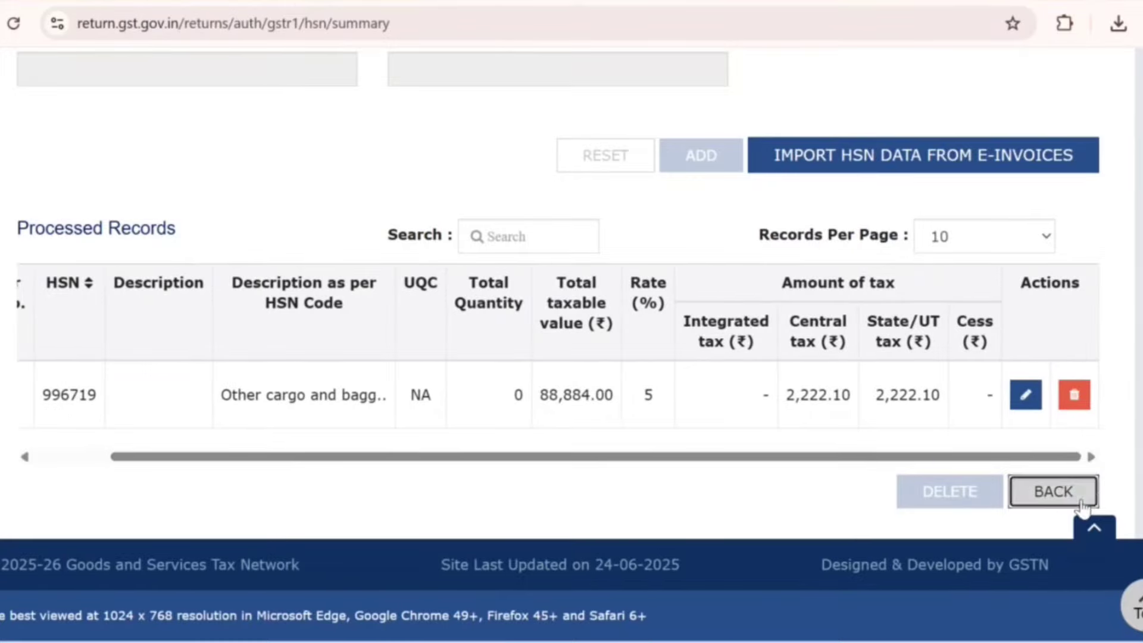
left_click(1051, 490)
- Open the Documents Issued details of GSTR-1 and check the outward supply invoice series from 003 to 003
scroll(572, 420, "down", 2)
scroll(614, 515, "down", 9)
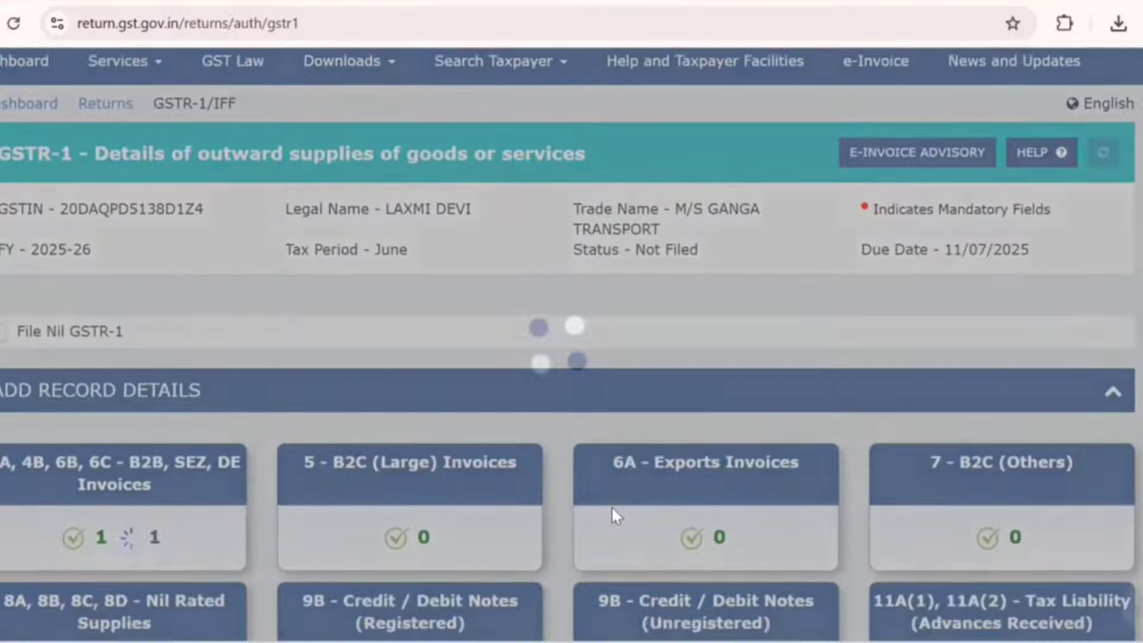
scroll(612, 518, "down", 1)
scroll(280, 352, "up", 5)
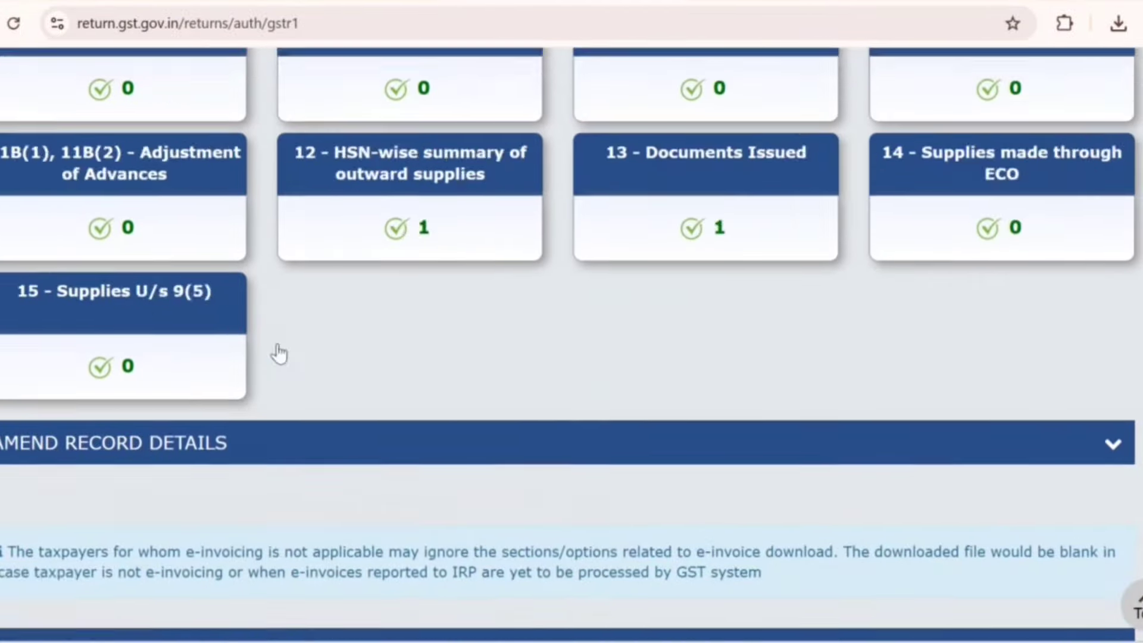
left_click(750, 309)
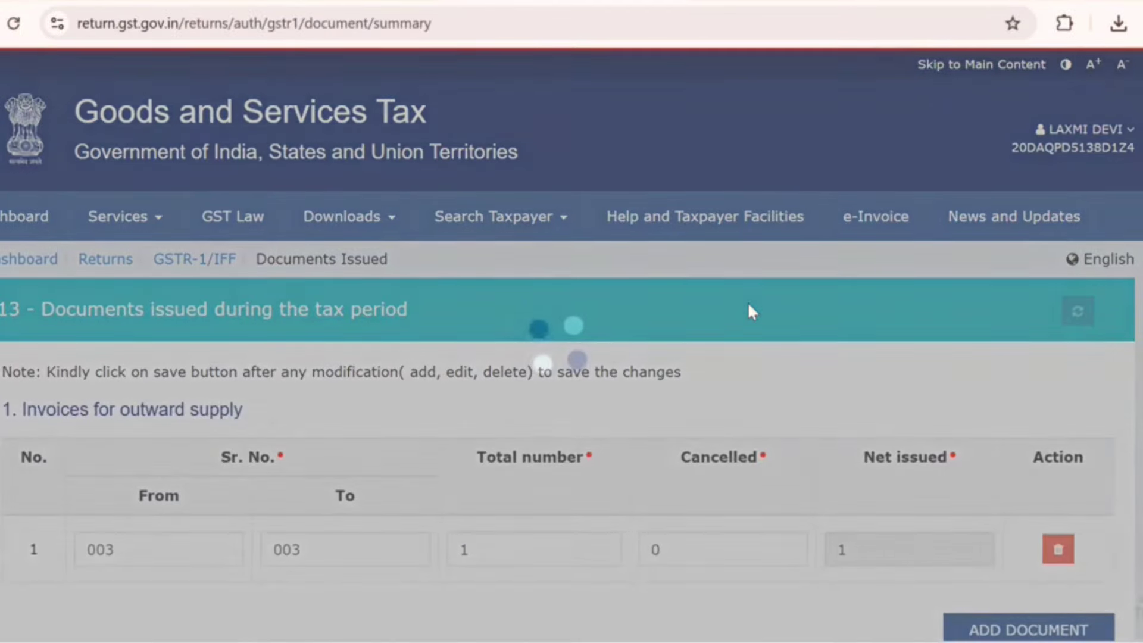
scroll(748, 301, "down", 3)
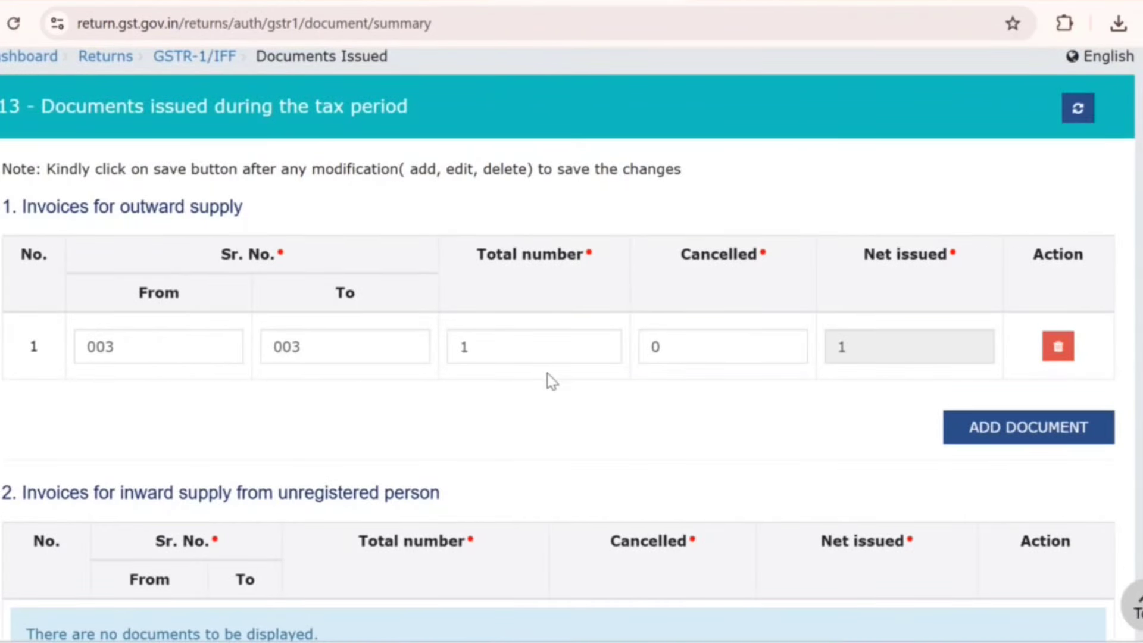
scroll(812, 428, "down", 20)
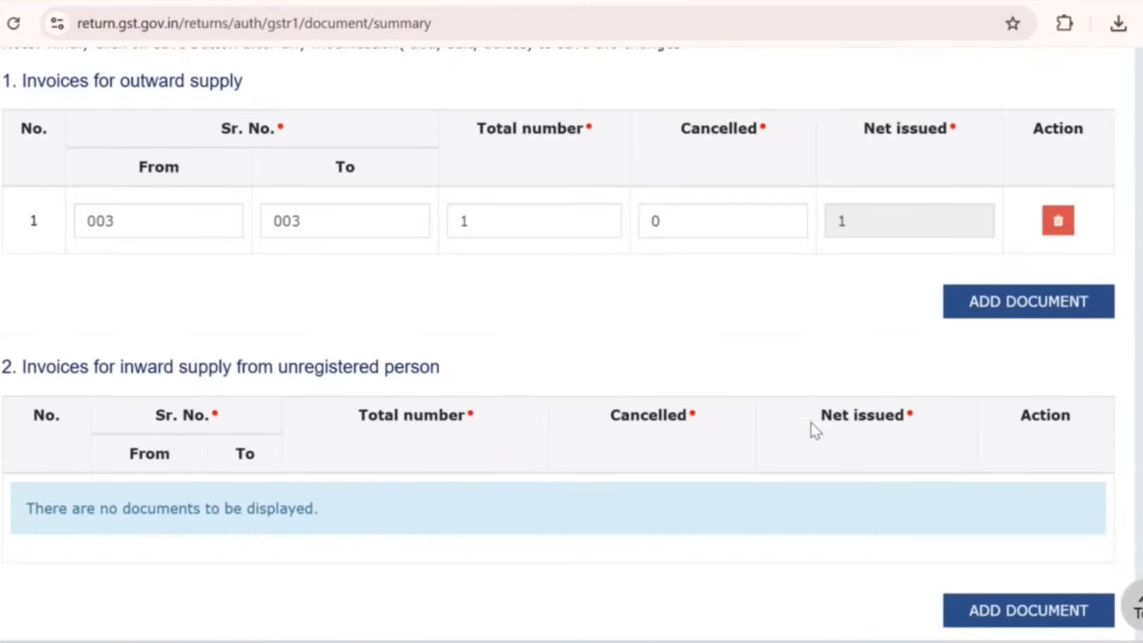
scroll(963, 459, "down", 15)
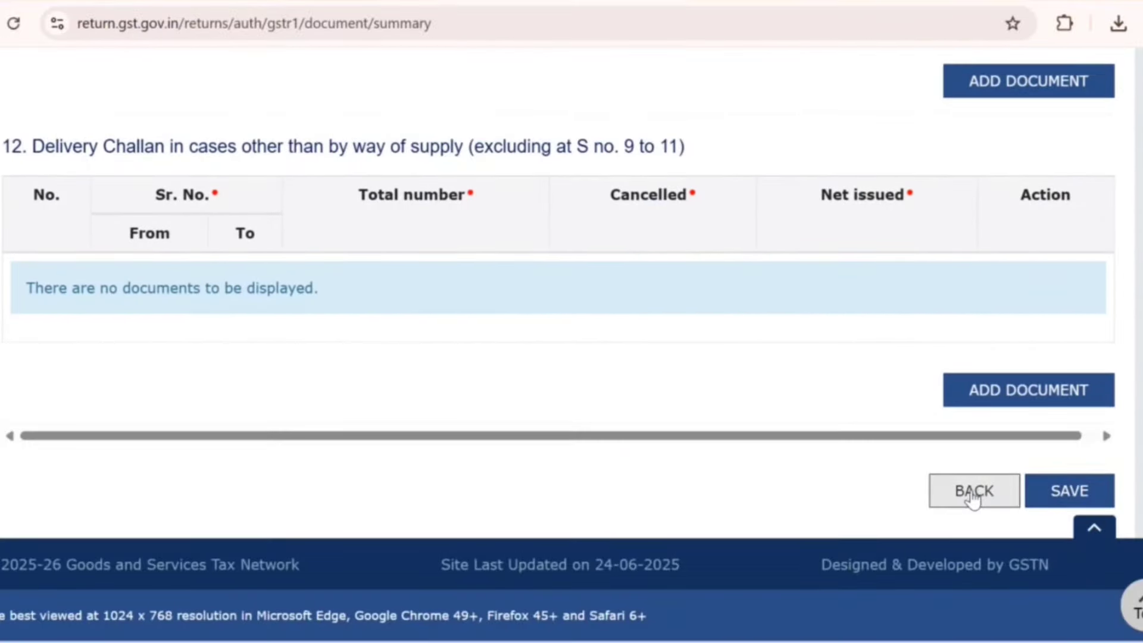
- Save the documents issued details and go back to the GSTR-1 overview
left_click(1037, 494)
scroll(917, 499, "down", 20)
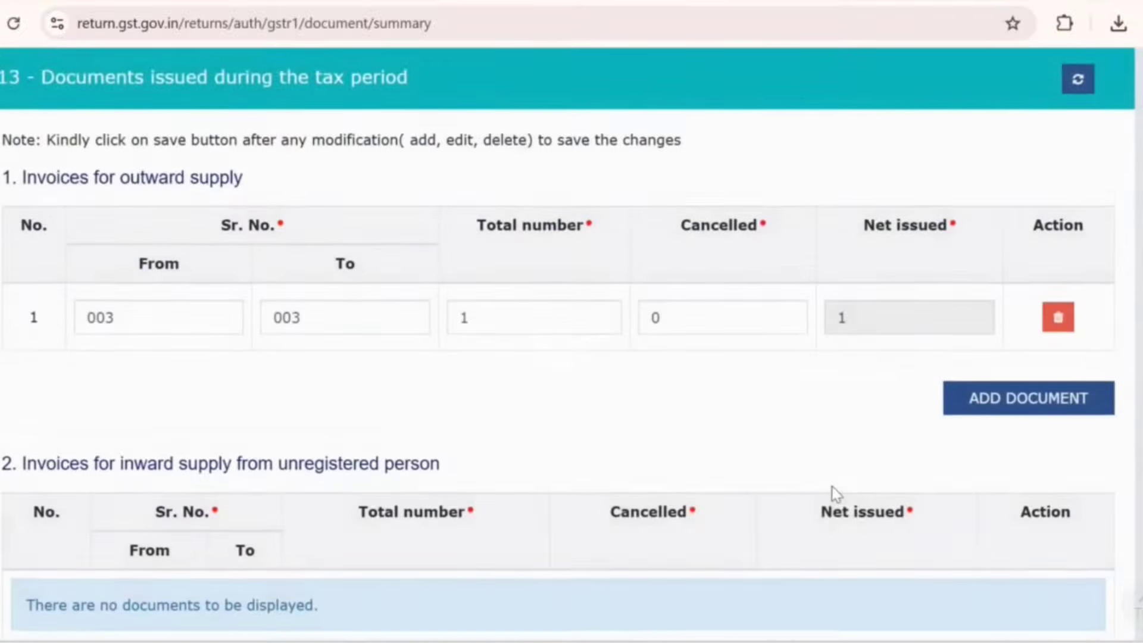
scroll(928, 516, "down", 10)
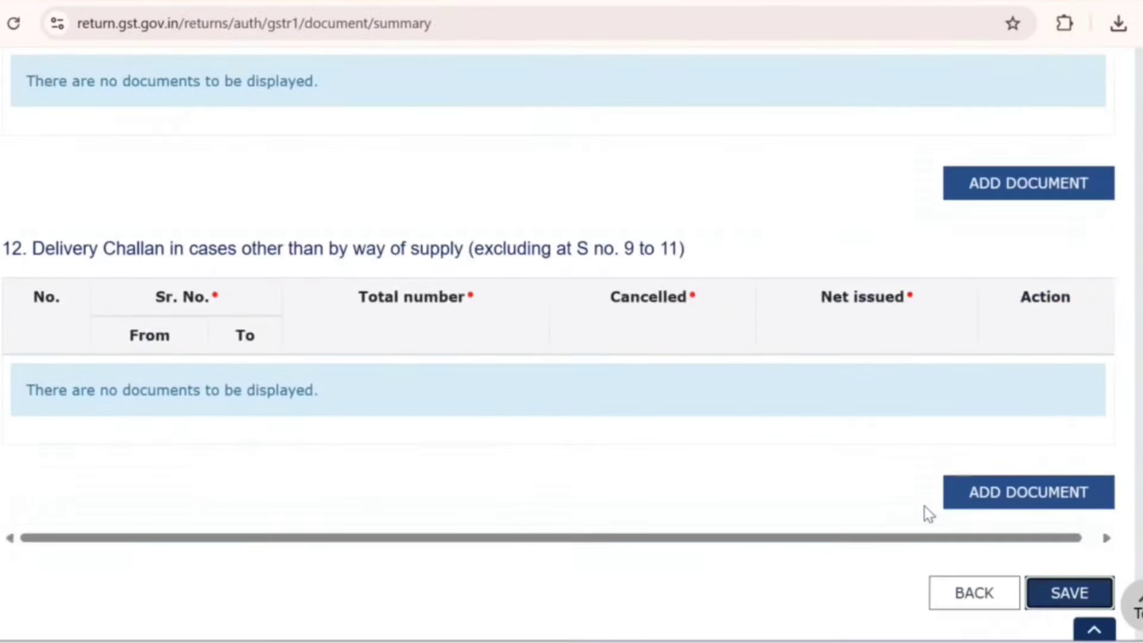
left_click(952, 495)
- Generate the GSTR-1 summary and refresh the return's status
scroll(954, 488, "down", 15)
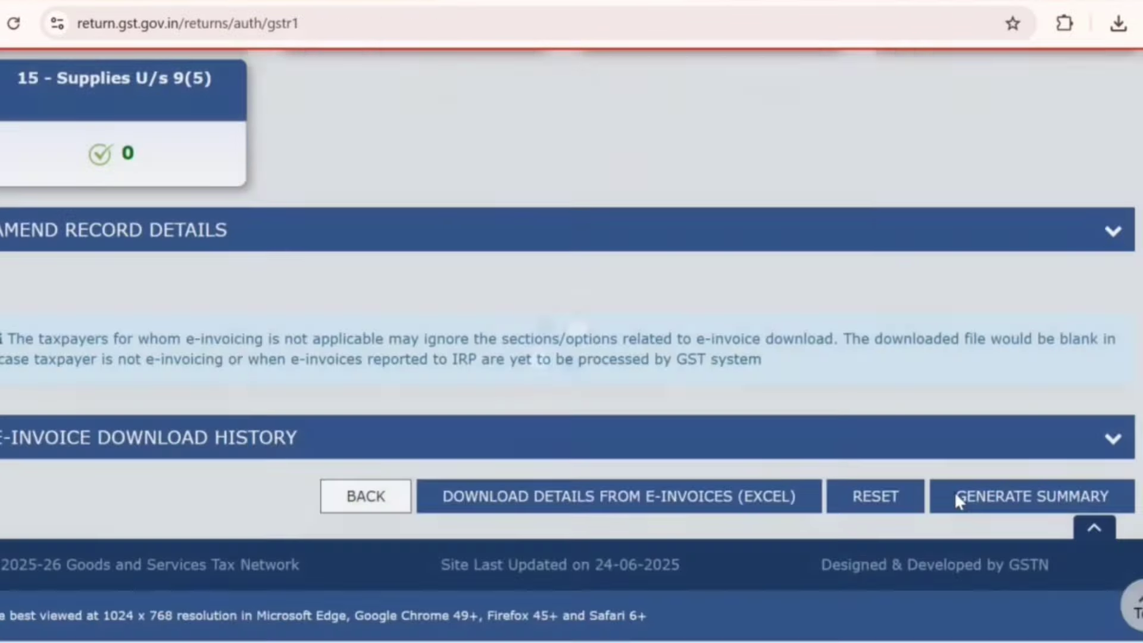
left_click(1072, 497)
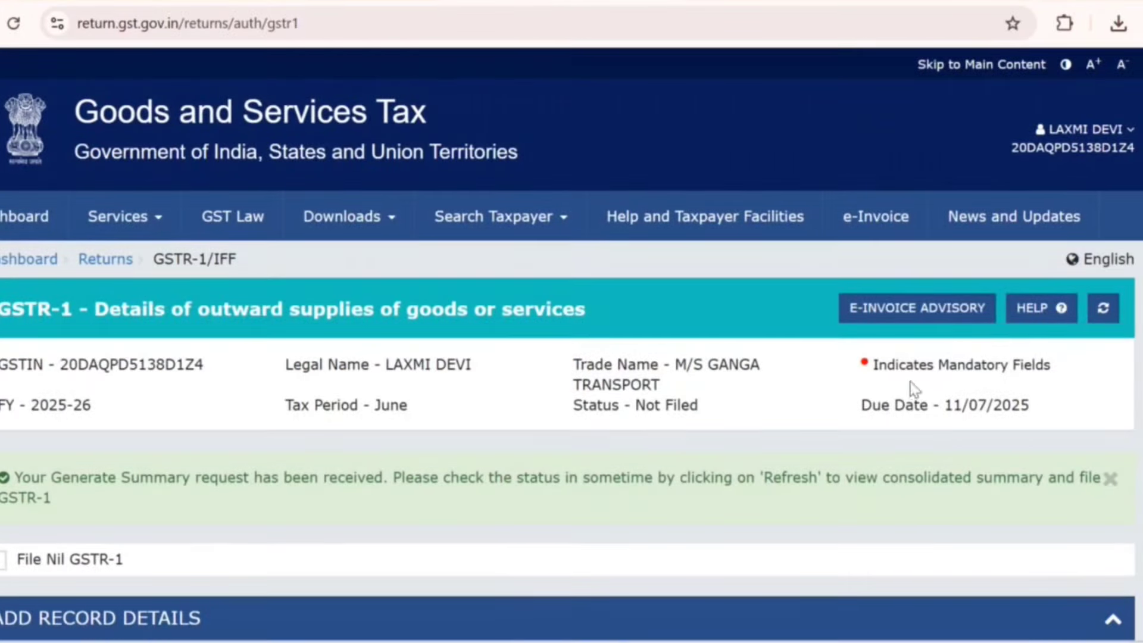
left_click(1102, 313)
- Proceed to the GSTR-1 consolidated summary and review its tables down to the total liability row
scroll(1059, 500, "down", 15)
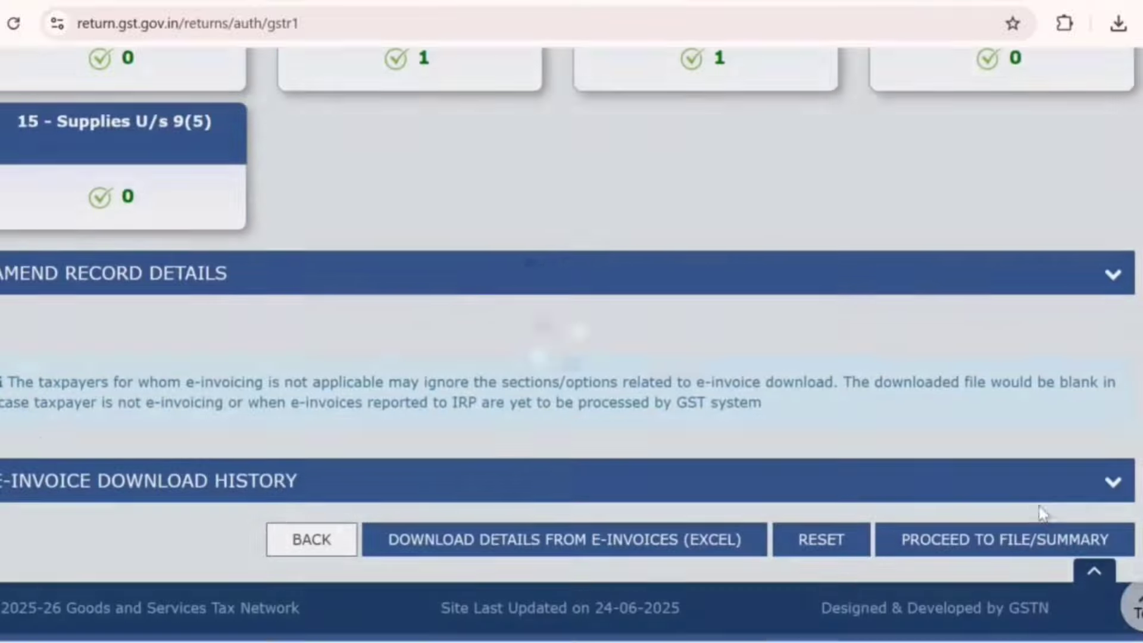
left_click(933, 506)
scroll(919, 508, "down", 5)
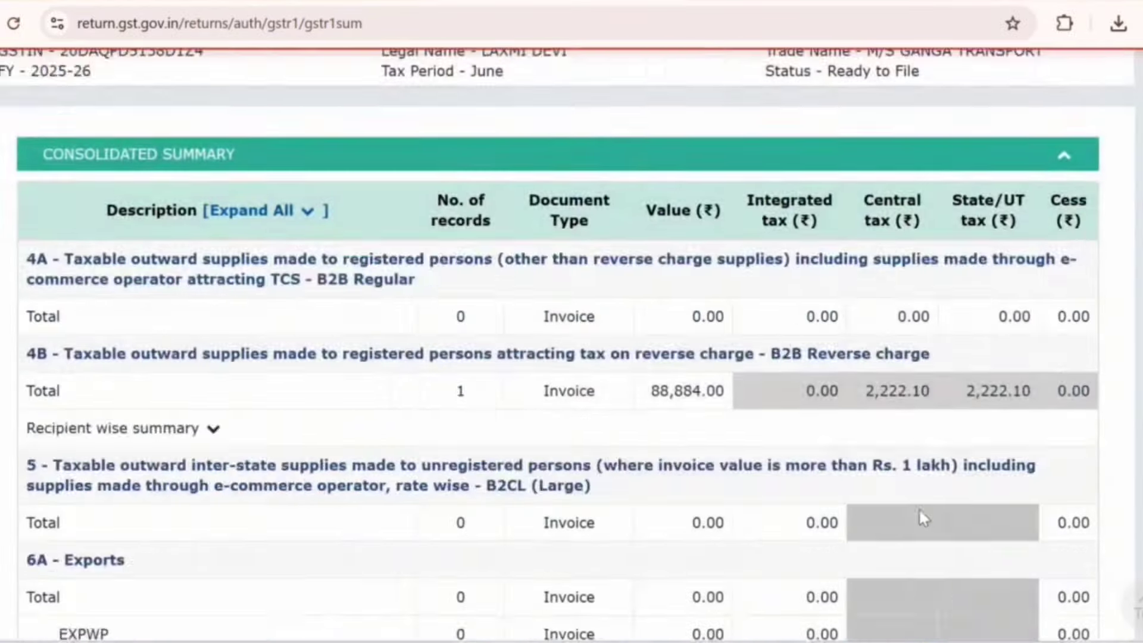
scroll(919, 508, "down", 20)
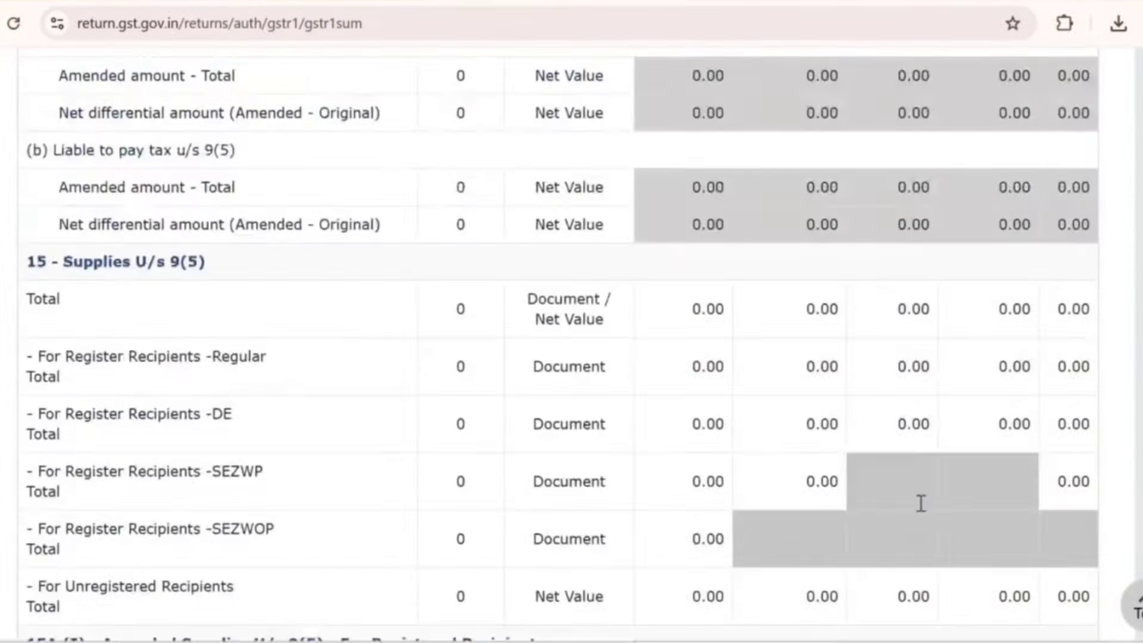
scroll(920, 503, "down", 8)
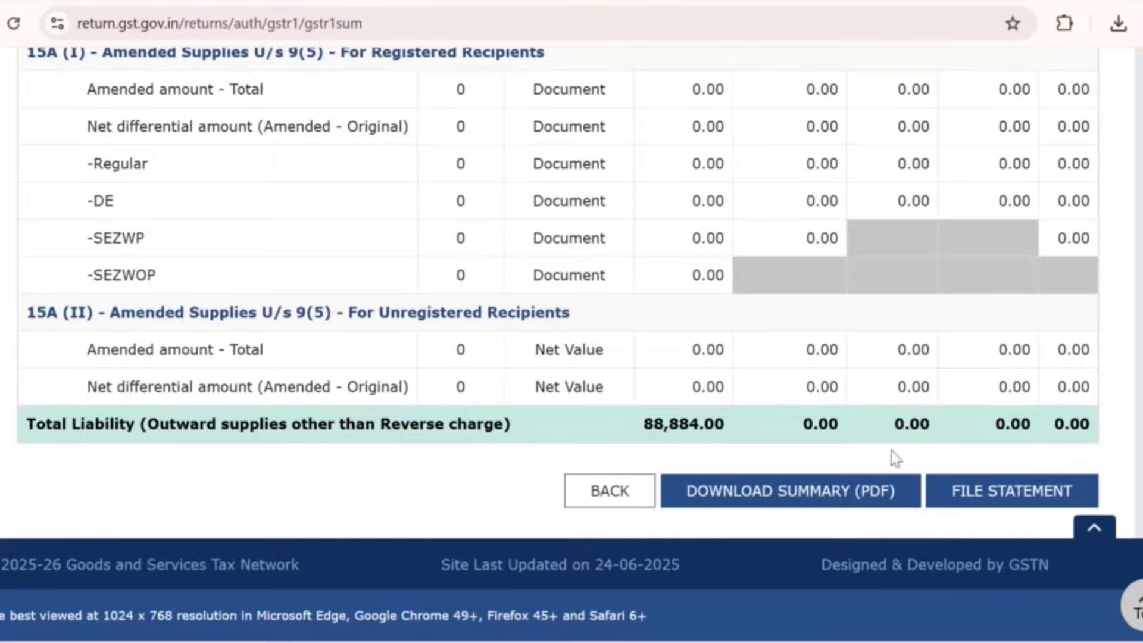
- Examine the B2B reverse charge, HSN-wise and documents issued entries in the consolidated summary, along with the total liability
scroll(929, 437, "up", 10)
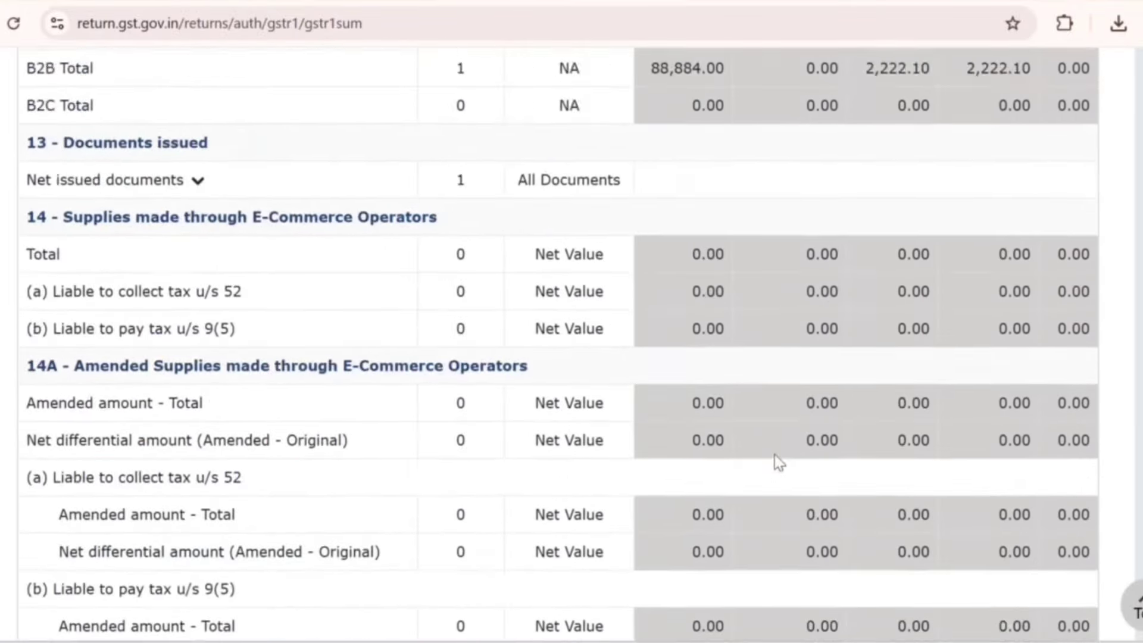
scroll(779, 461, "up", 8)
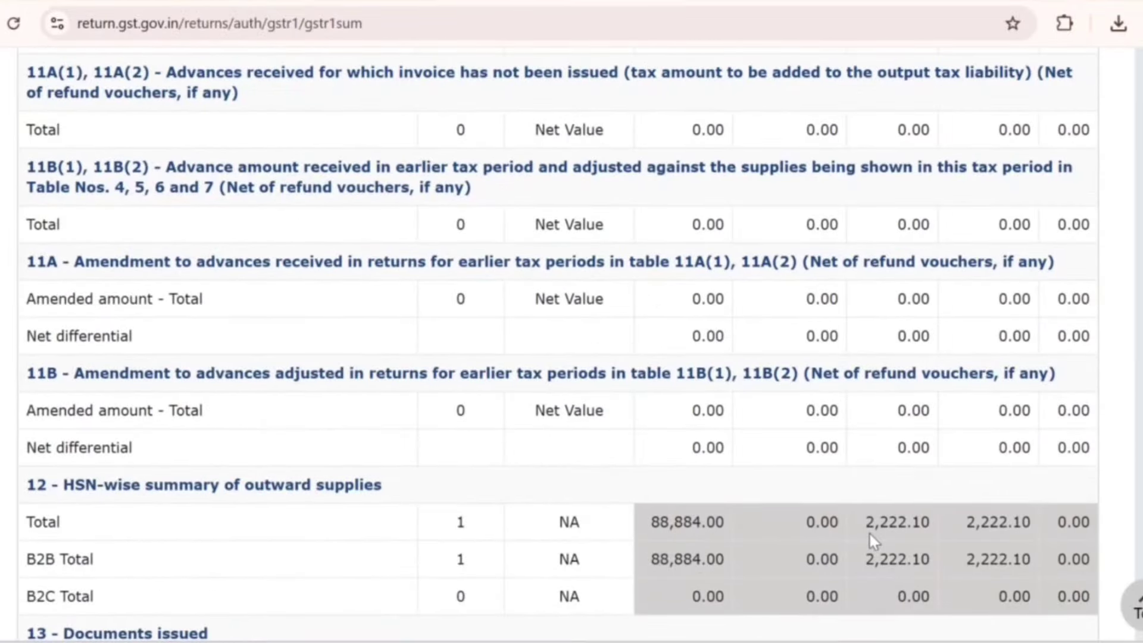
scroll(868, 531, "down", 15)
scroll(739, 463, "up", 15)
scroll(744, 470, "up", 20)
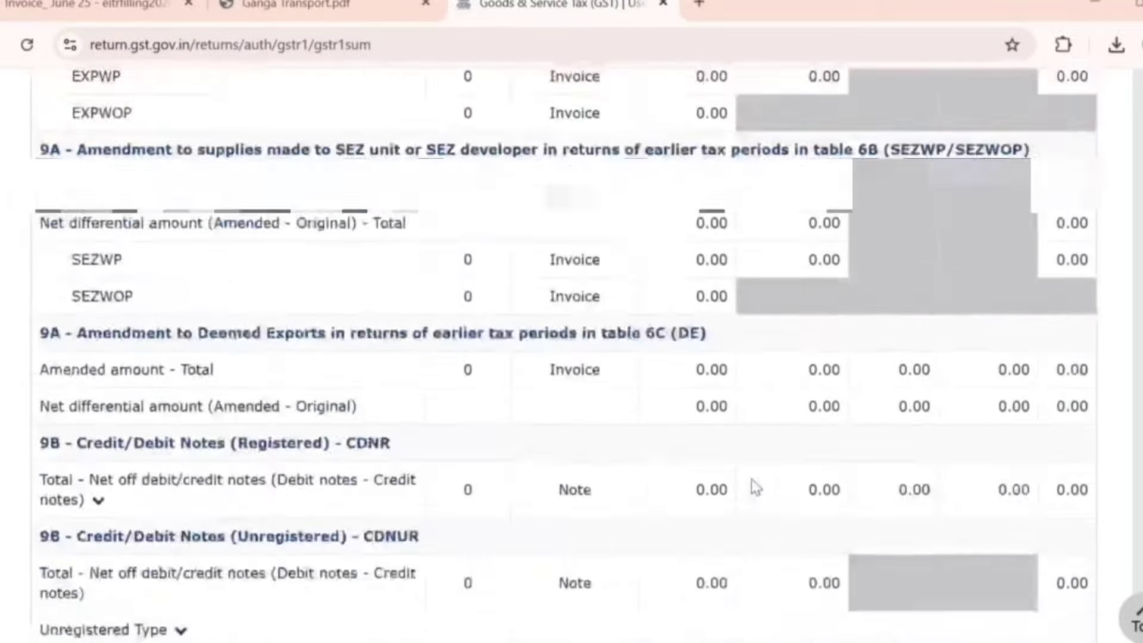
scroll(764, 464, "down", 2)
scroll(765, 465, "down", 1)
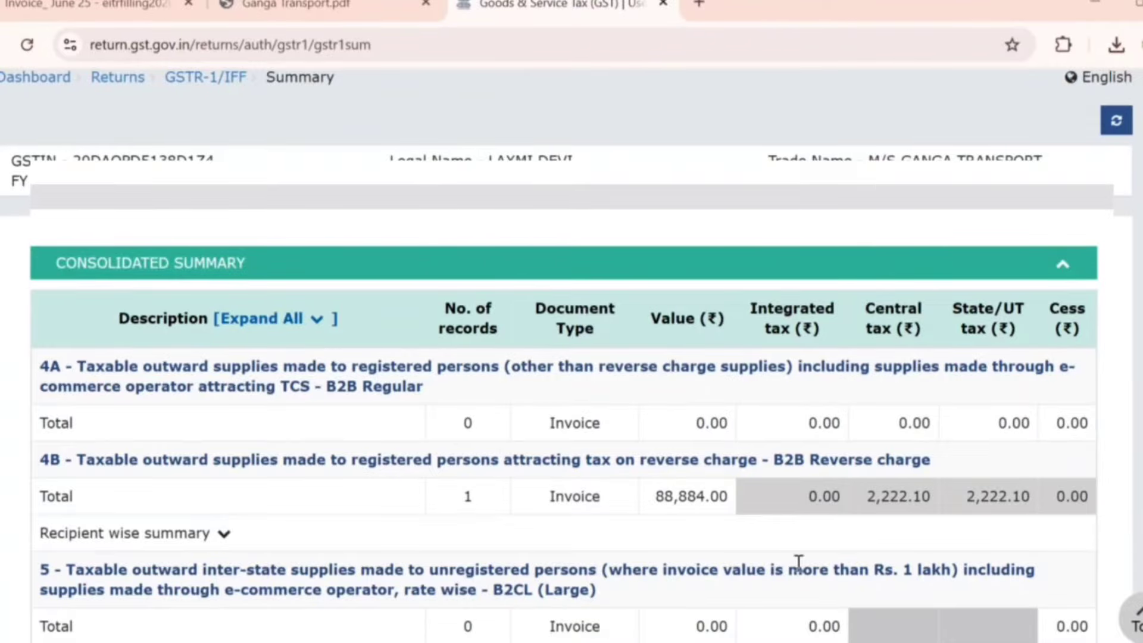
scroll(798, 544, "down", 20)
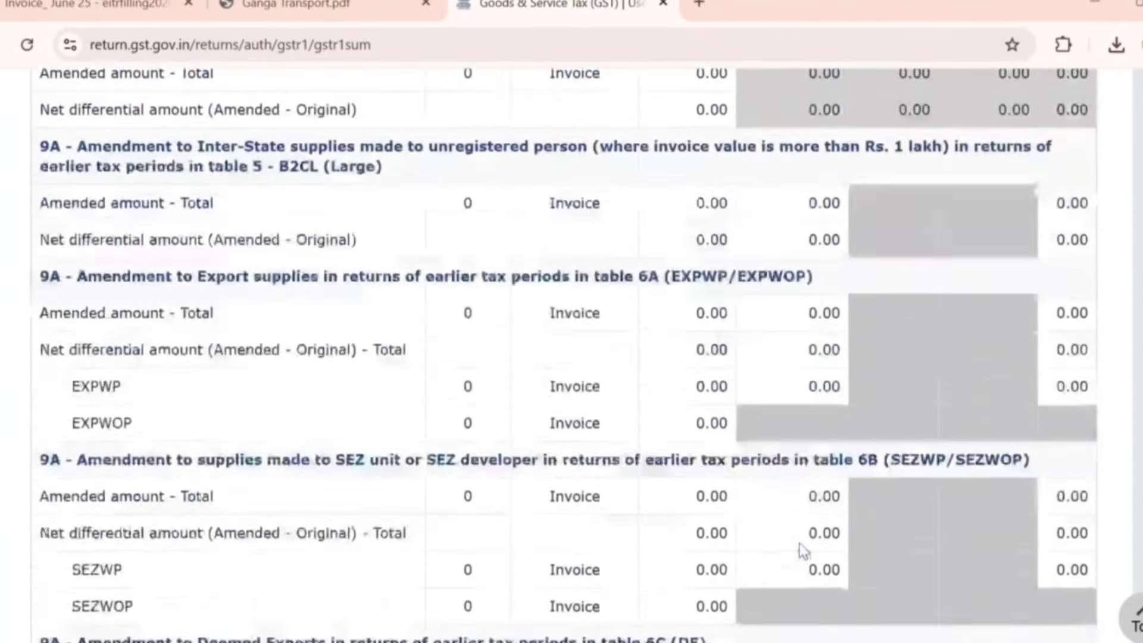
scroll(800, 544, "down", 15)
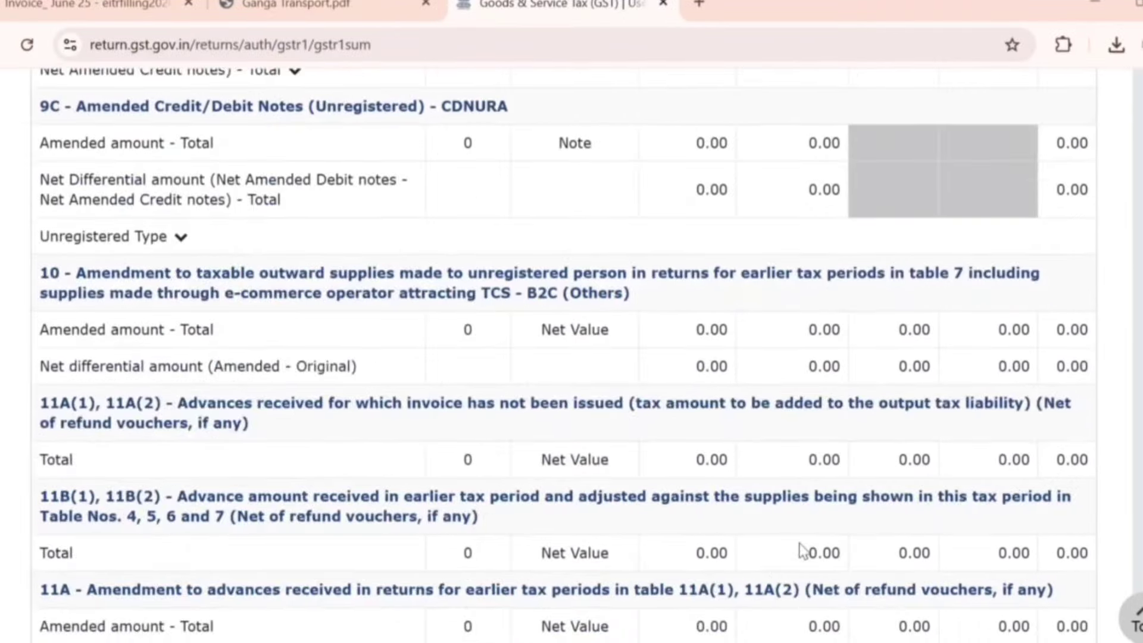
scroll(799, 544, "down", 6)
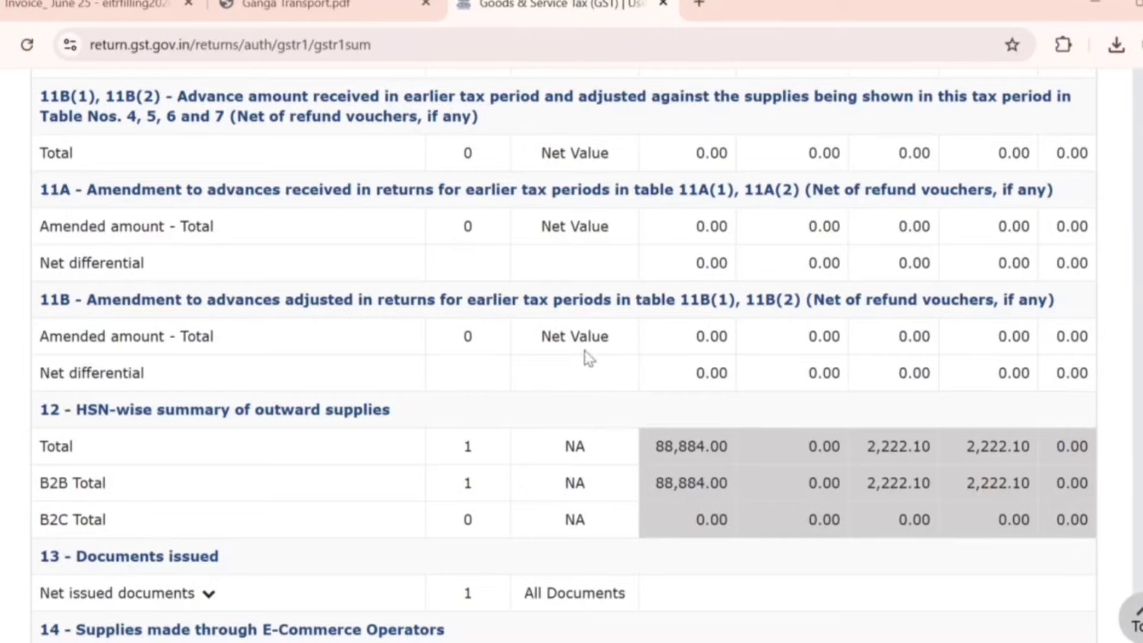
scroll(870, 430, "down", 15)
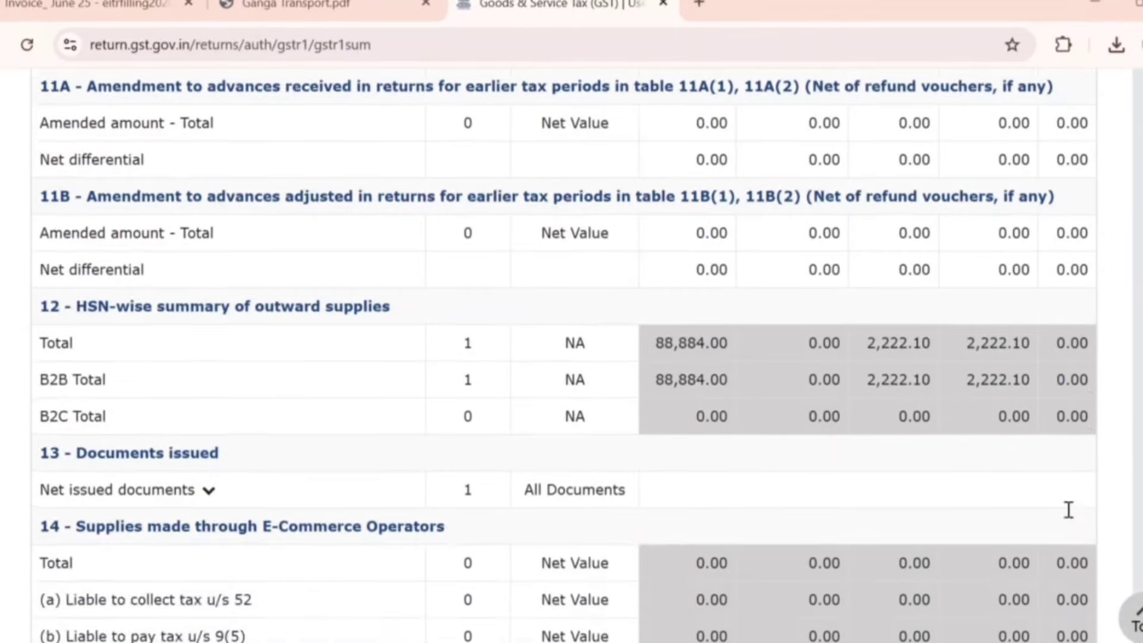
scroll(764, 475, "down", 9)
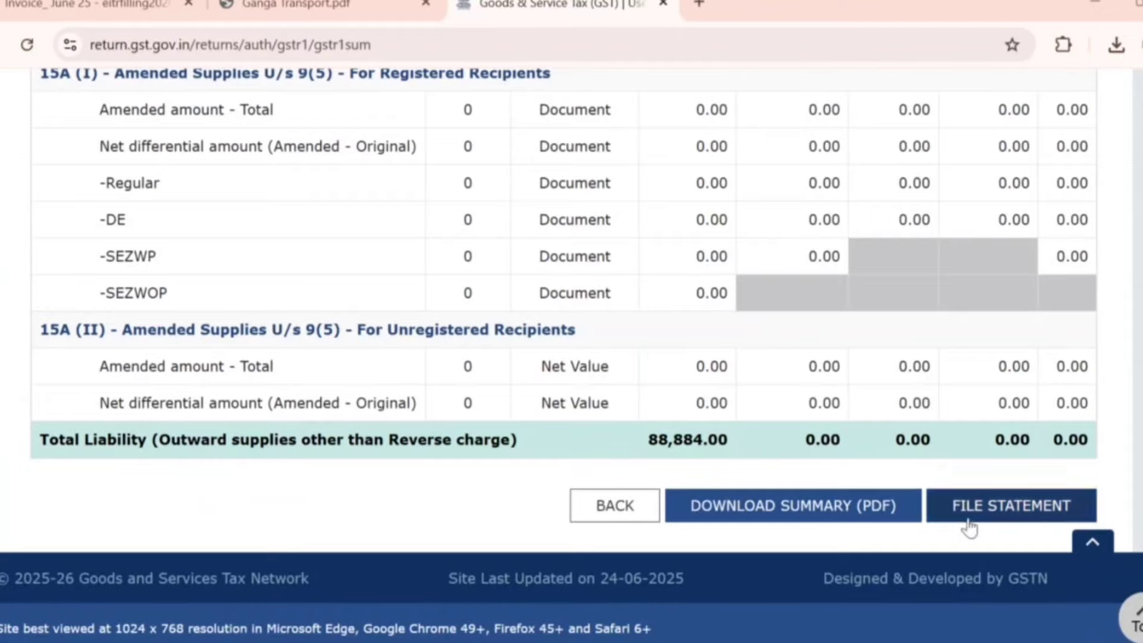
- Start filing the GSTR-1 statement, accepting the declaration and selecting the authorised signatory
left_click(994, 521)
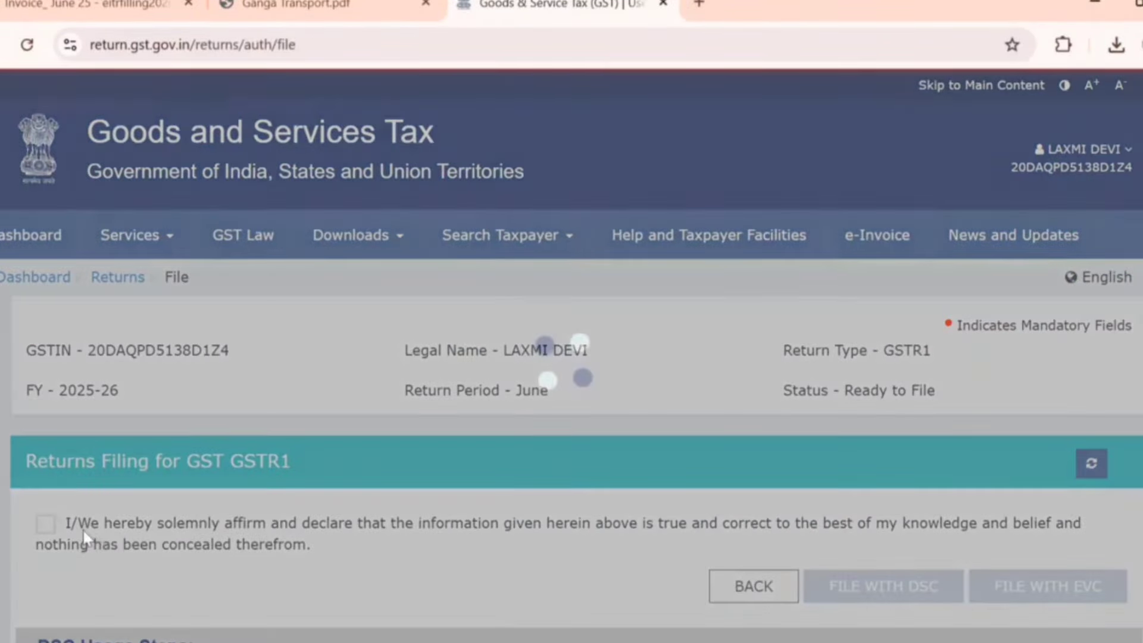
left_click(46, 523)
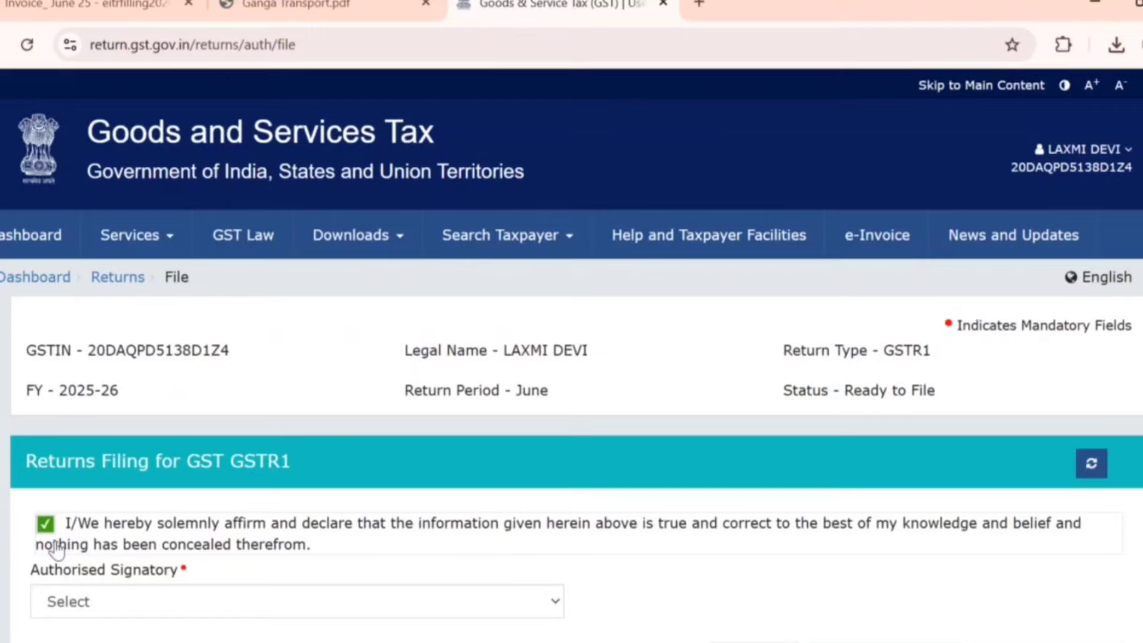
left_click(101, 602)
left_click(101, 572)
scroll(308, 524, "down", 5)
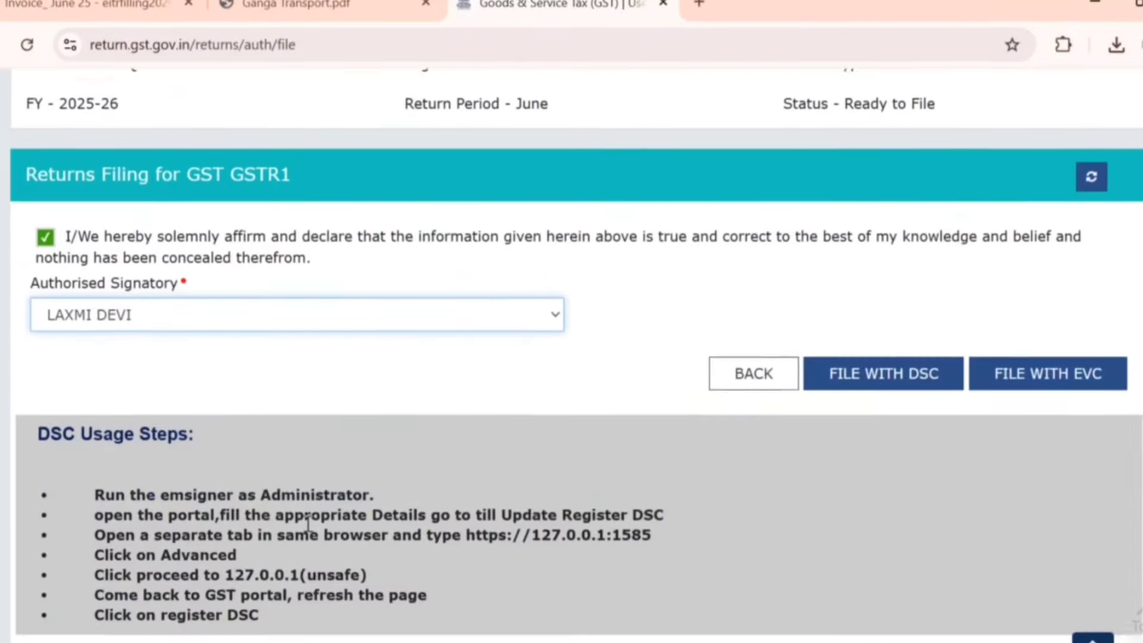
- File the return with EVC by entering the one-time password and verifying it
left_click(1059, 374)
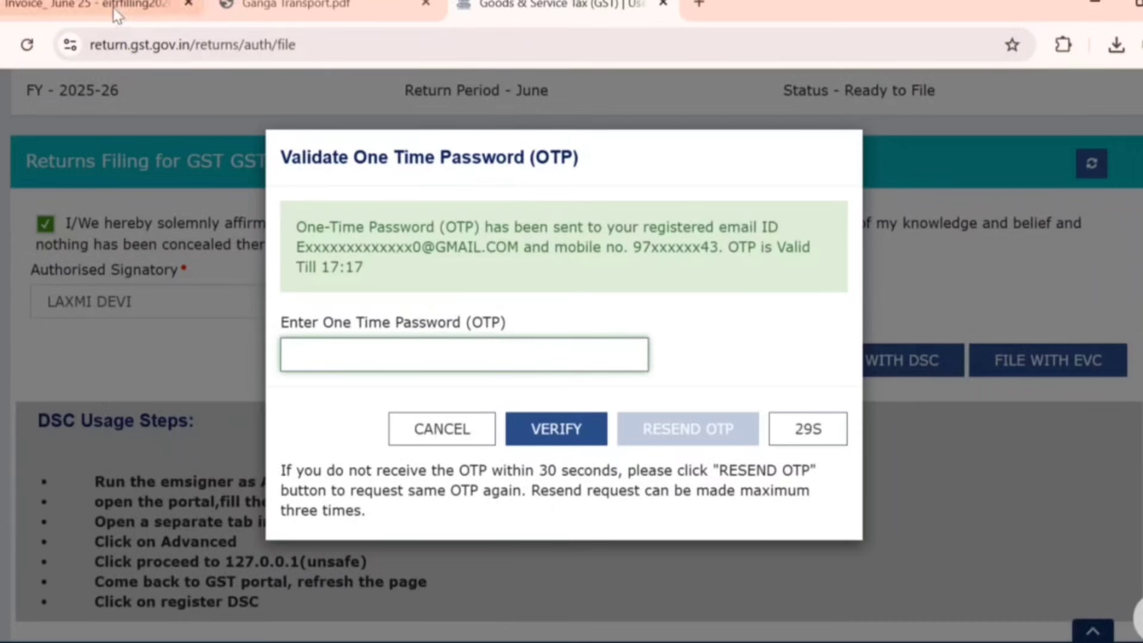
type("••")
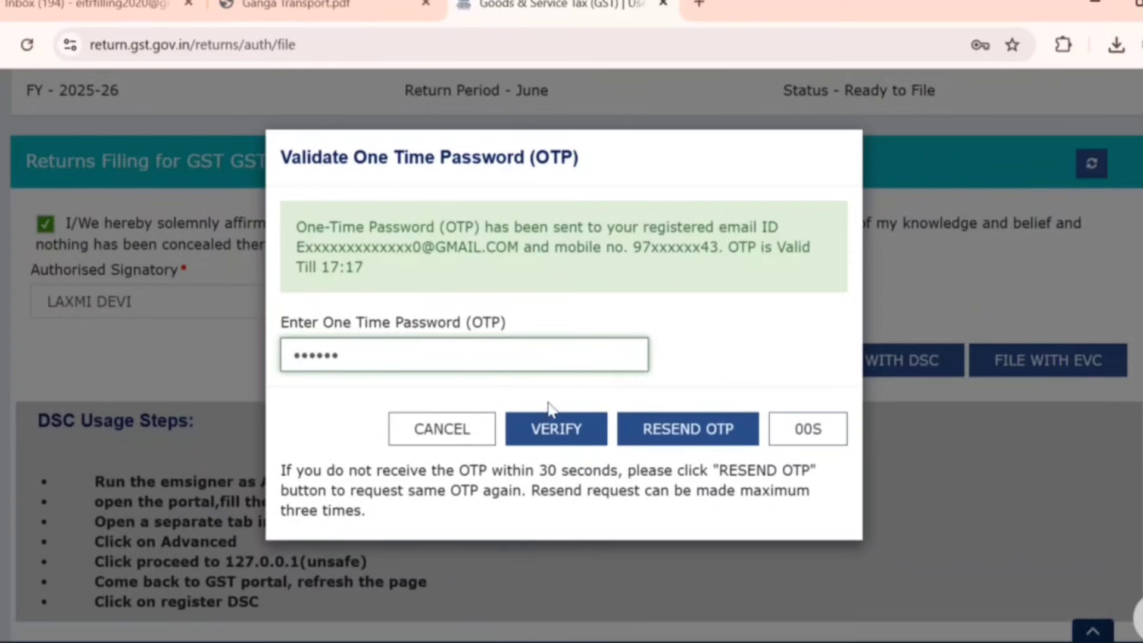
left_click(555, 427)
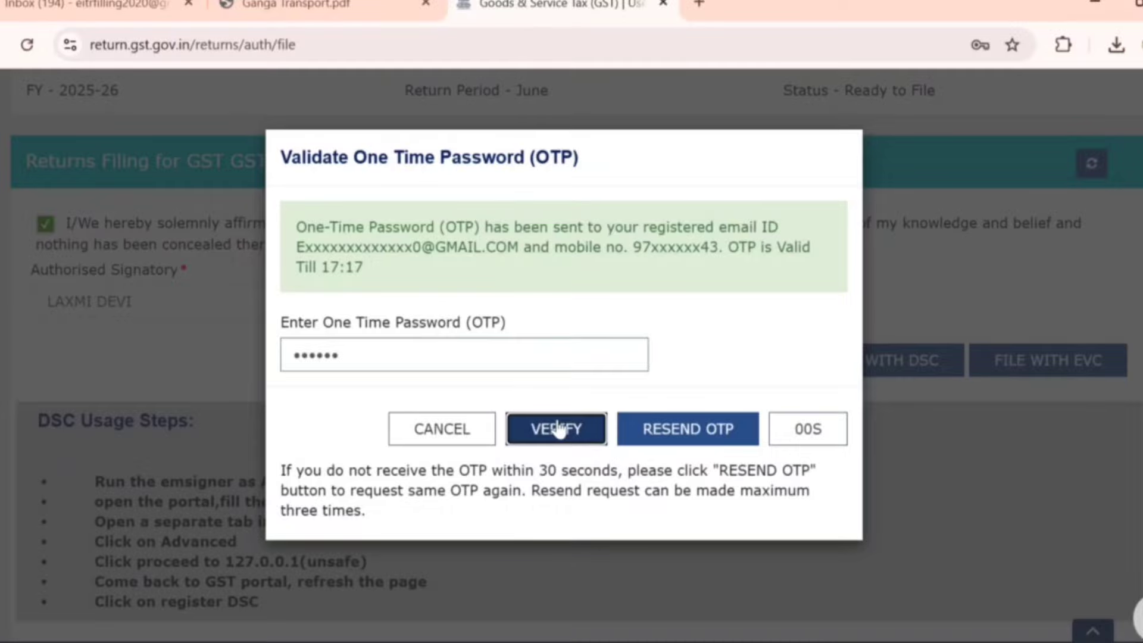